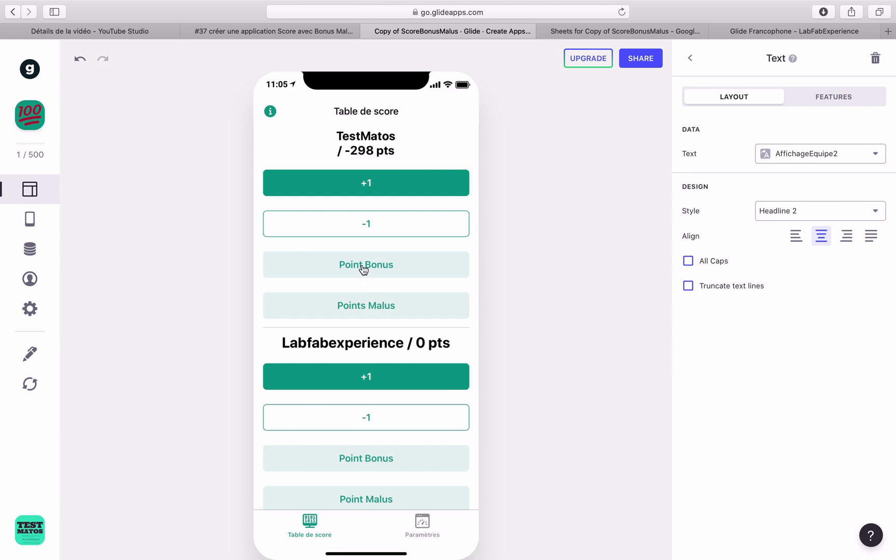
- Try the +1, -1, bonus and malus buttons of both teams in the app preview
click(381, 194)
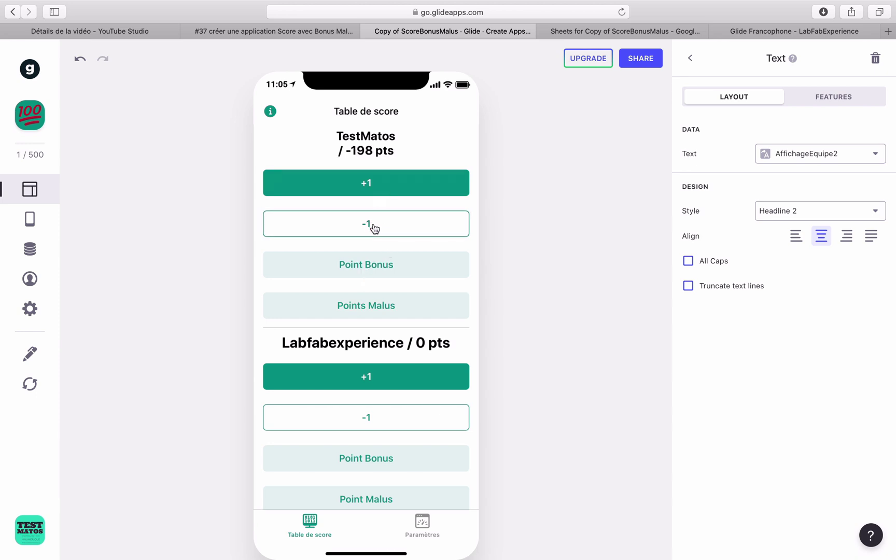
click(372, 226)
click(370, 276)
click(366, 306)
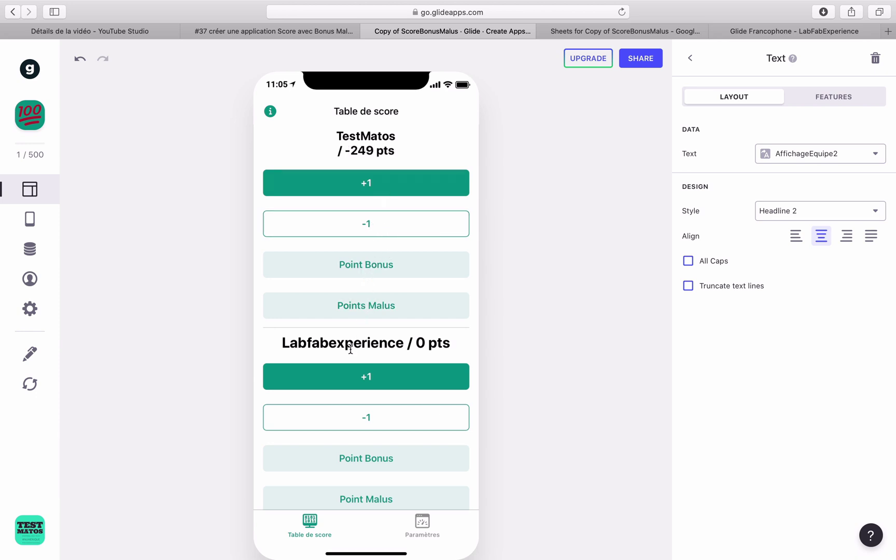
click(355, 380)
click(352, 418)
click(357, 461)
click(347, 497)
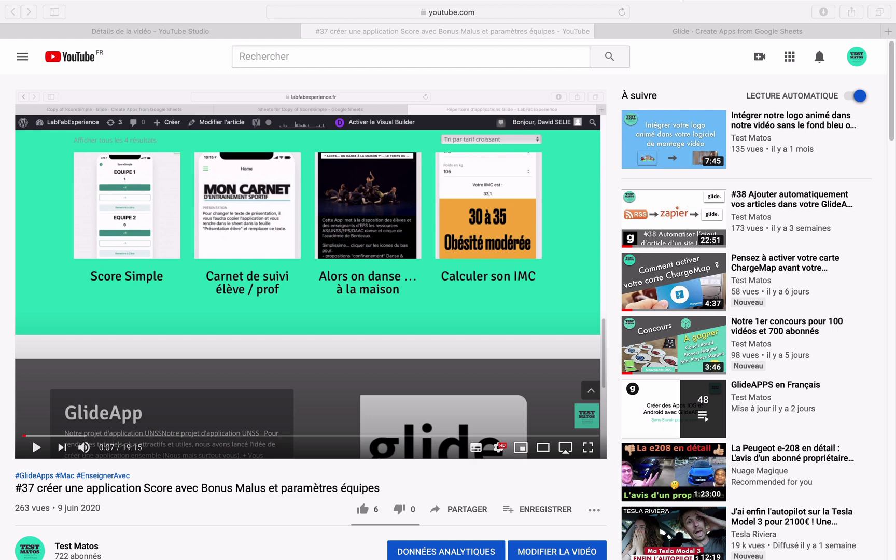
- Read the viewer comments under video #37 on the score app with bonus, malus and team settings
scroll(150, 504, down, 3)
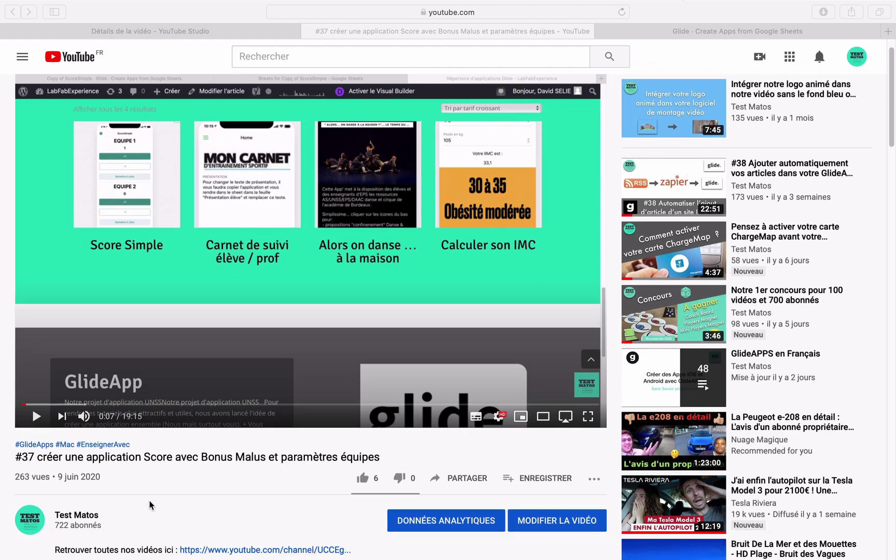
scroll(149, 504, down, 3)
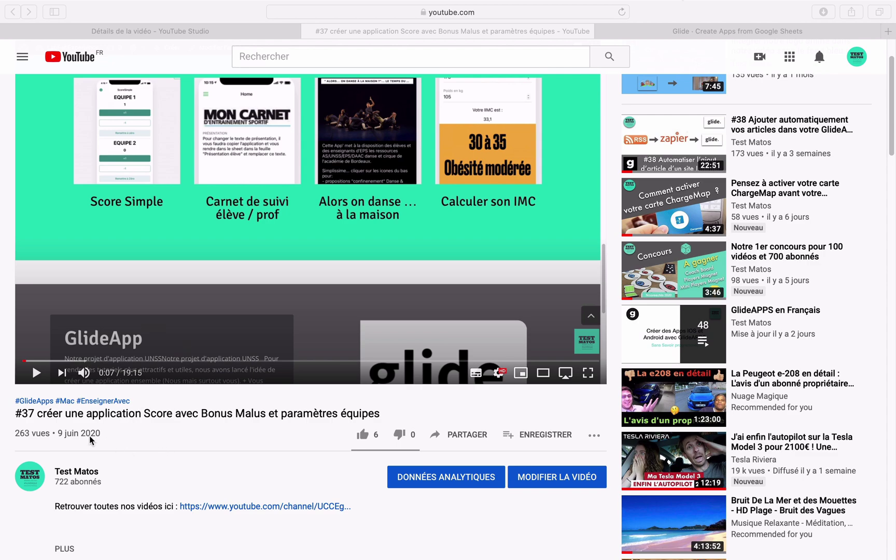
scroll(130, 438, down, 10)
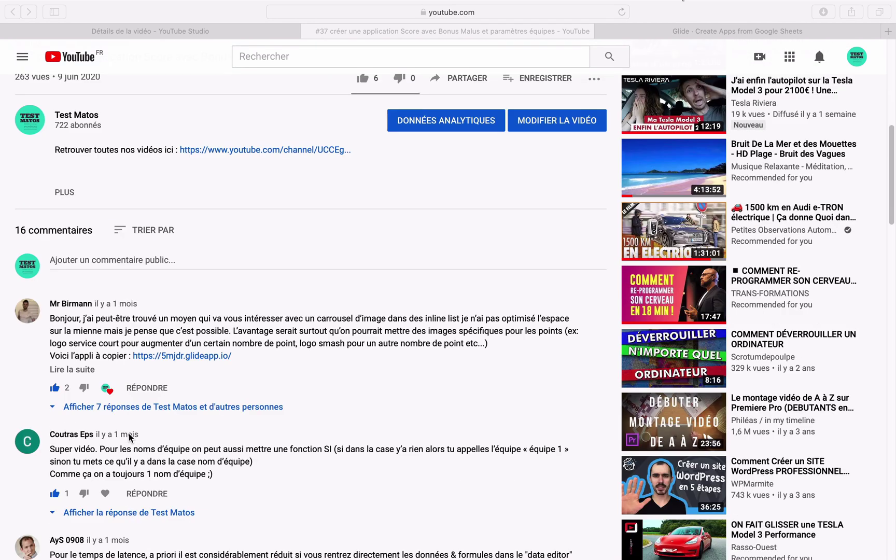
scroll(130, 438, down, 10)
scroll(130, 438, up, 2)
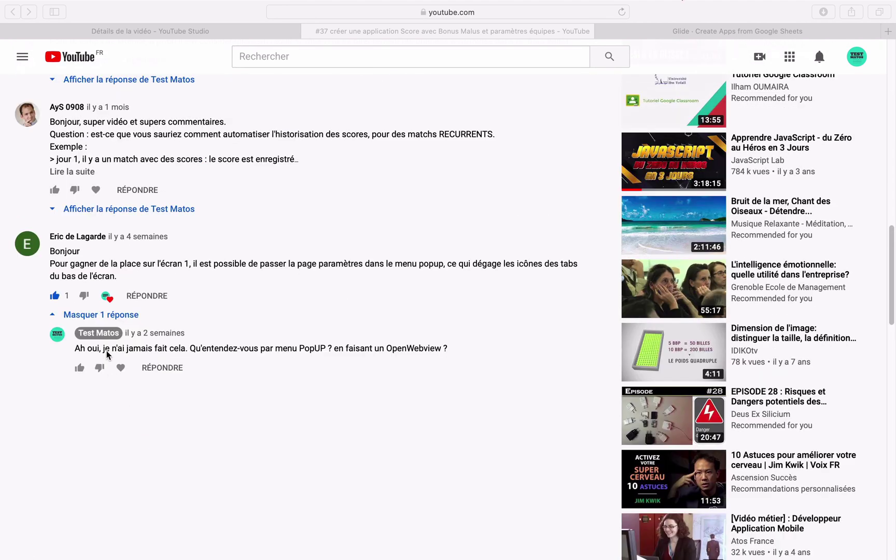
scroll(70, 197, up, 3)
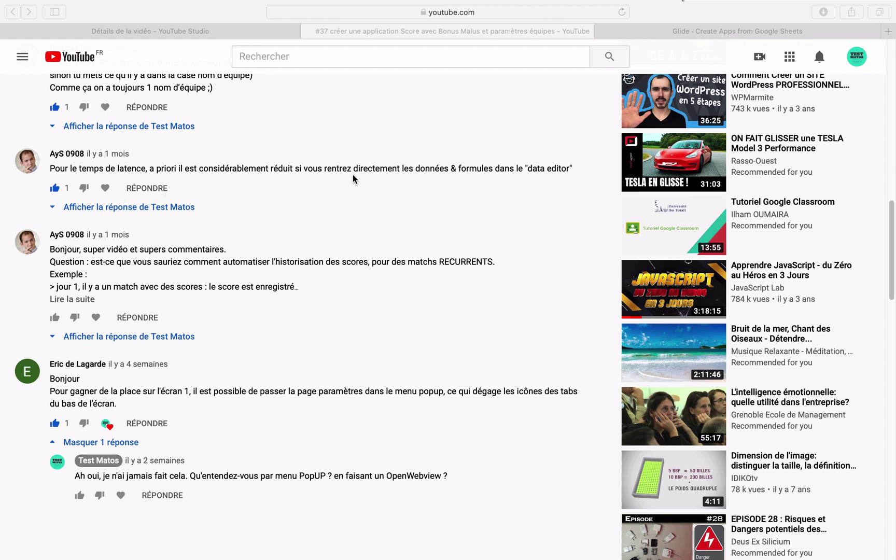
- Switch to Glide and open the ScoreBonusMalus app for editing from the apps dashboard
click(667, 30)
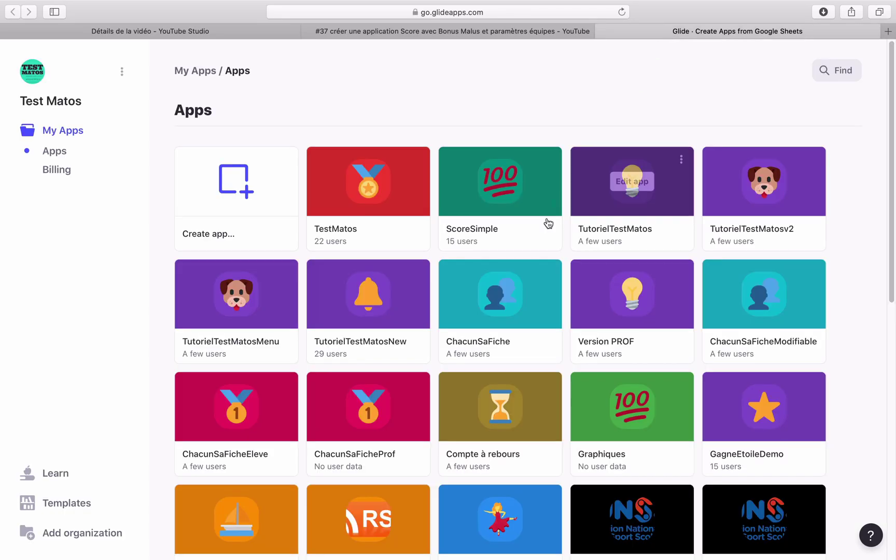
scroll(445, 409, down, 5)
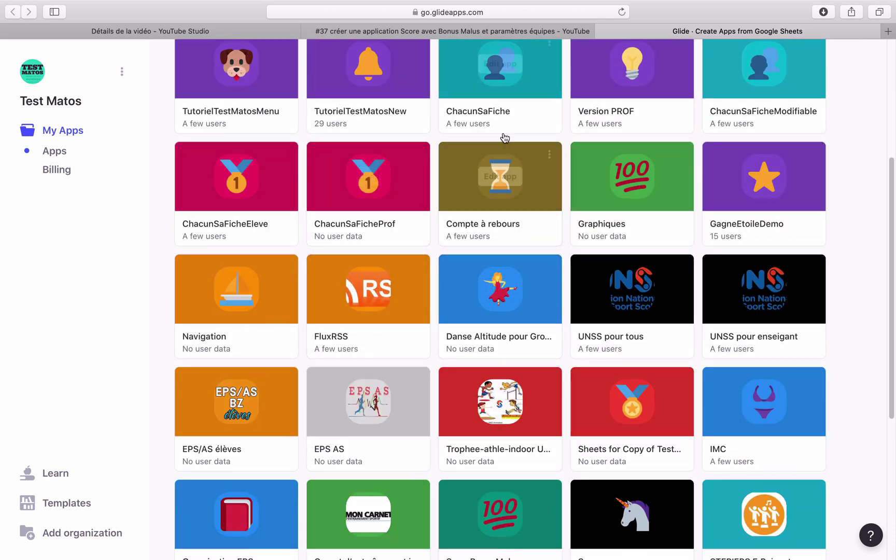
scroll(500, 352, down, 2)
scroll(500, 352, down, 3)
click(491, 381)
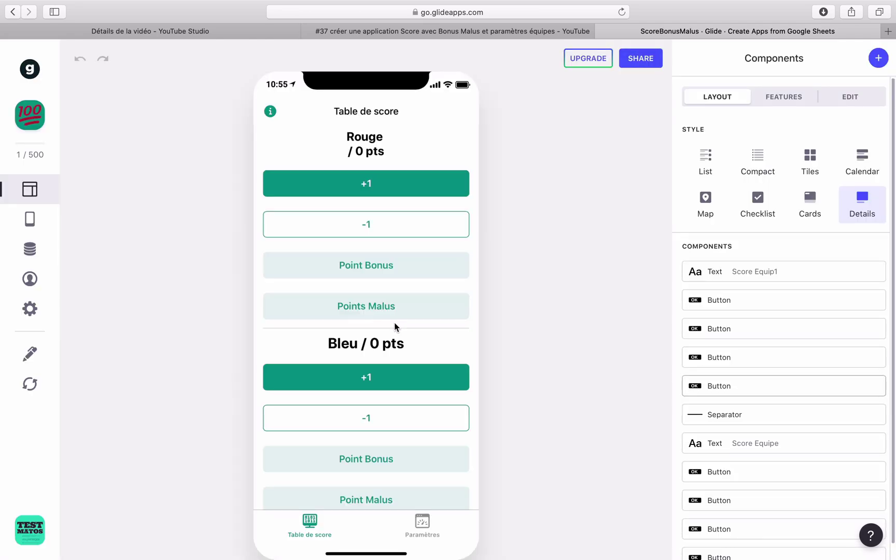
- Open the Paramètres screen of the app preview and examine the bonus and malus point fields
click(426, 528)
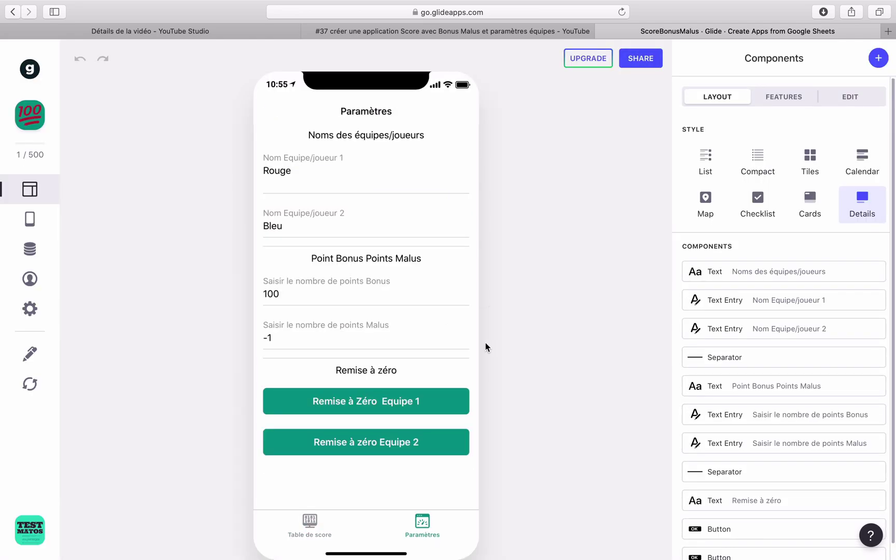
drag(279, 294, 250, 294)
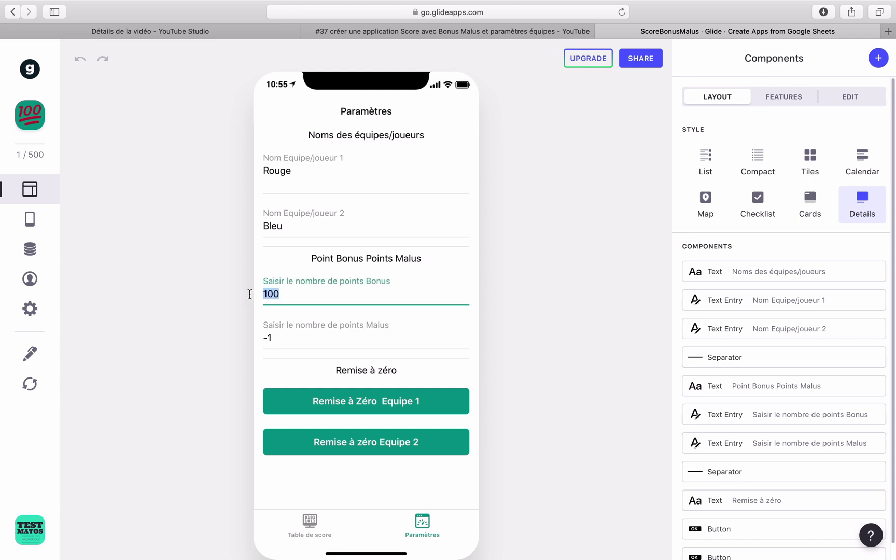
drag(273, 338, 261, 338)
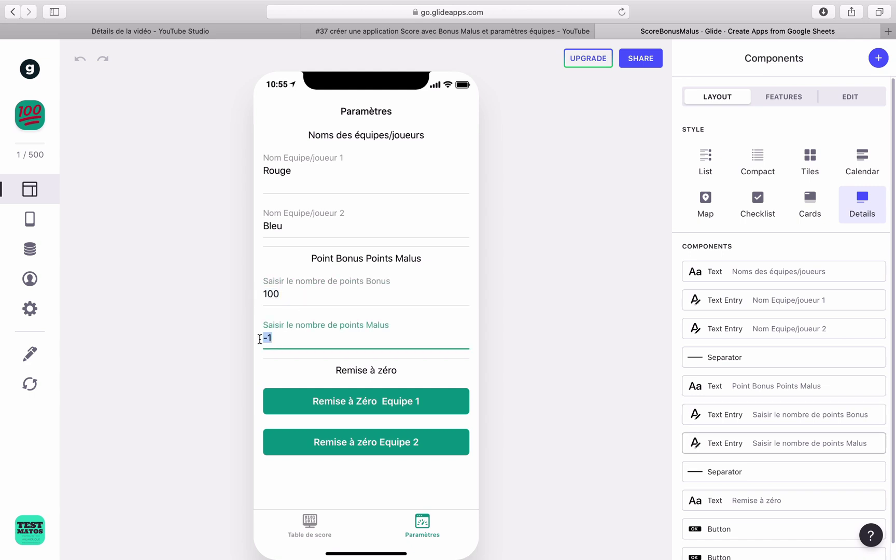
- Set the name of team 1 to TestMatos in the app's settings
drag(310, 170, 230, 172)
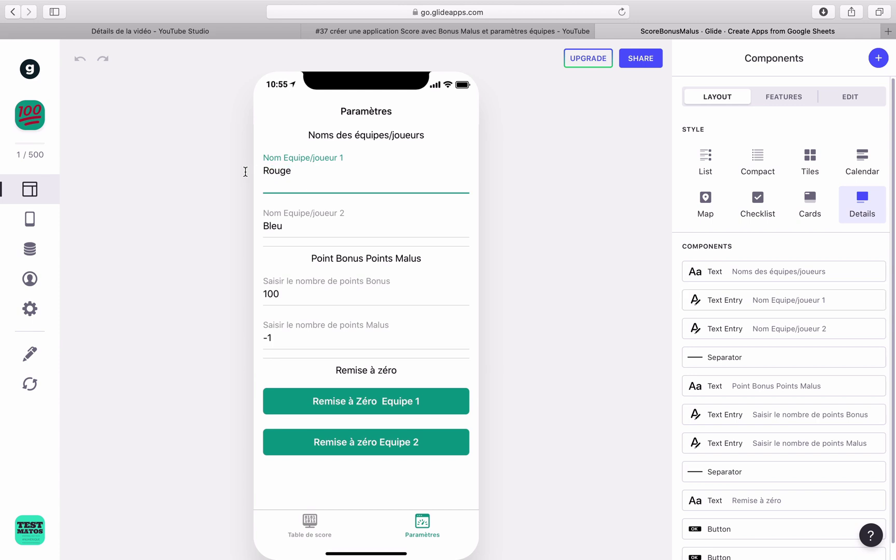
drag(297, 171, 252, 169)
text(TestMato)
key(BackSpace)
key(BackSpace)
key(BackSpace)
text(at)
- Replace the name of team 2 with Labfabexperience
click(263, 225)
key(super+a)
key(BackSpace)
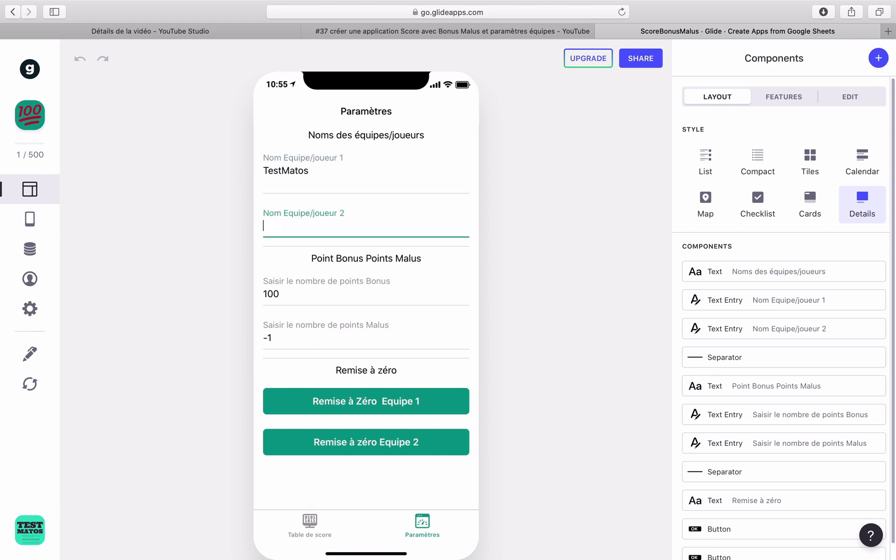
text(La)
text(bfax)
text(expe)
key(BackSpace)
key(BackSpace)
key(BackSpace)
key(BackSpace)
key(BackSpace)
text(bexperience)
- Set the bonus points to 50 and the malus points to -100
key(Tab)
text(50)
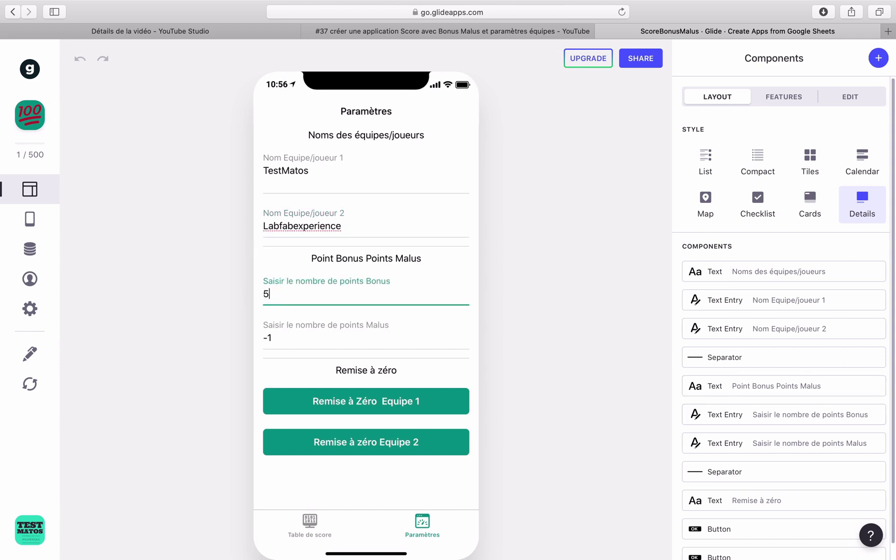
key(Tab)
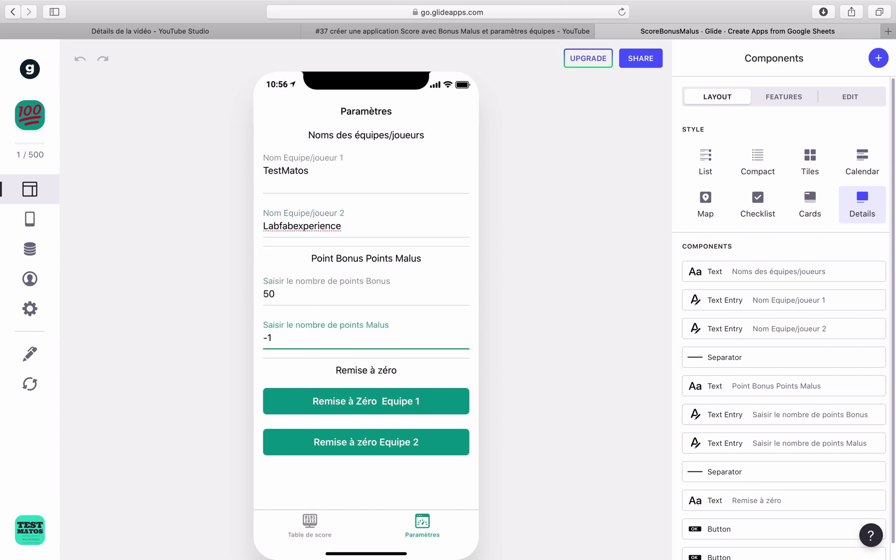
text(00)
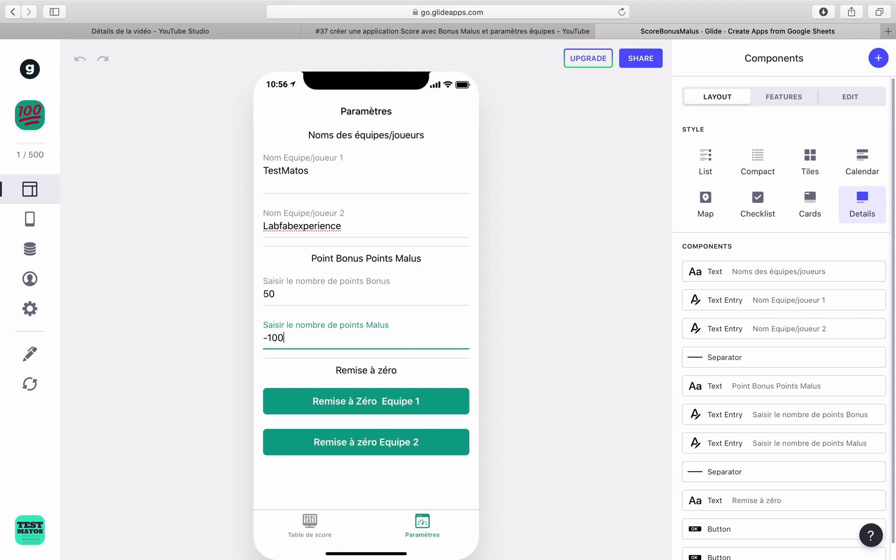
- Reset team 1's score, then add one point to TestMatos on the Table de score screen
click(322, 400)
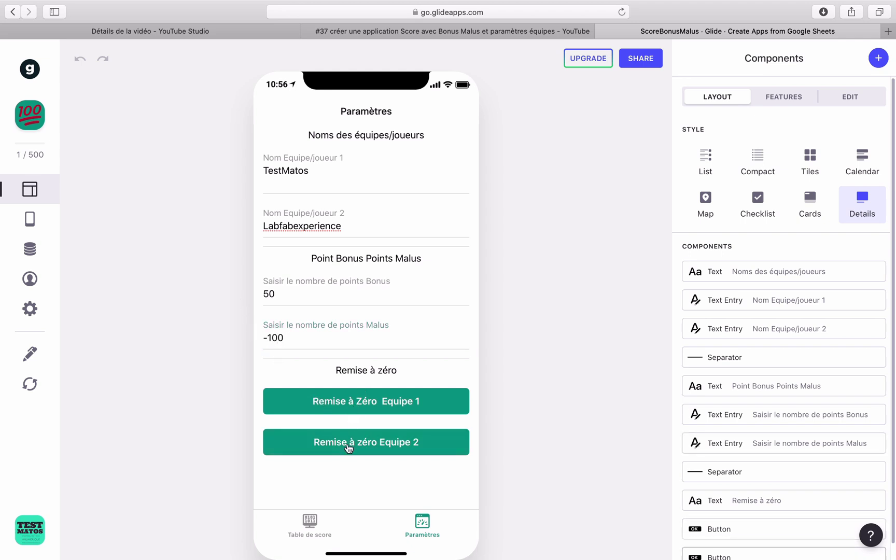
click(317, 524)
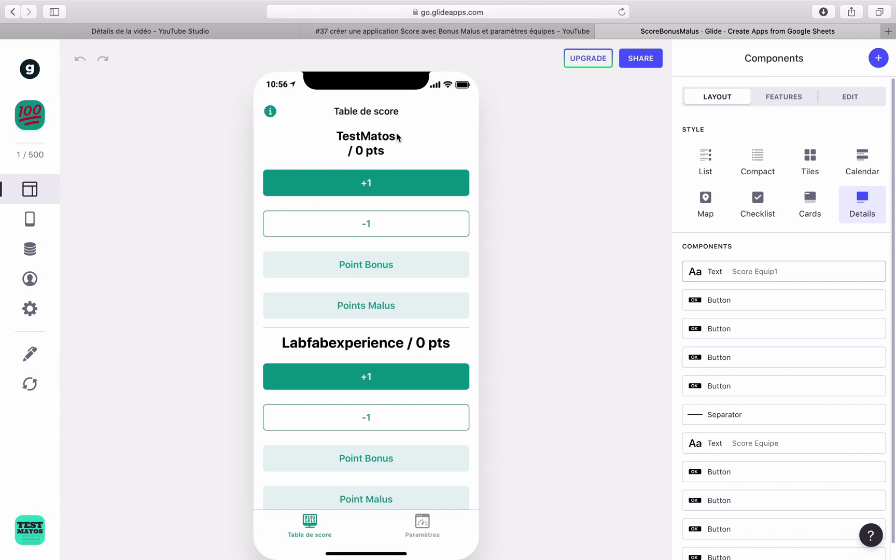
click(357, 183)
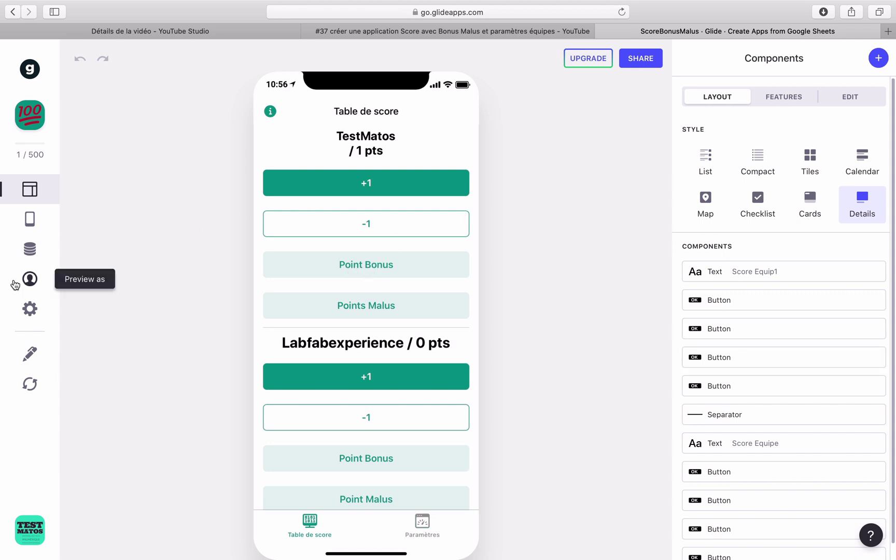
- Open the ScoreBonusMalus data table and examine its team, points and score columns
click(31, 247)
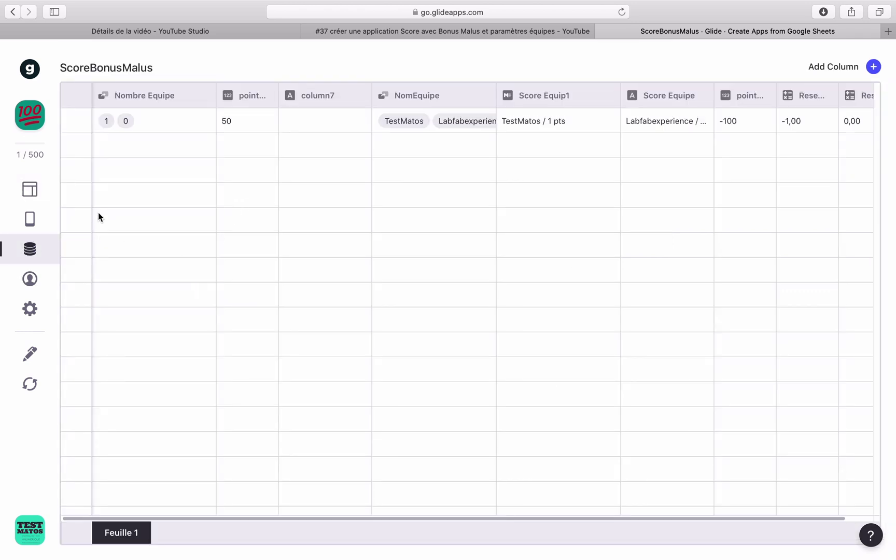
click(601, 30)
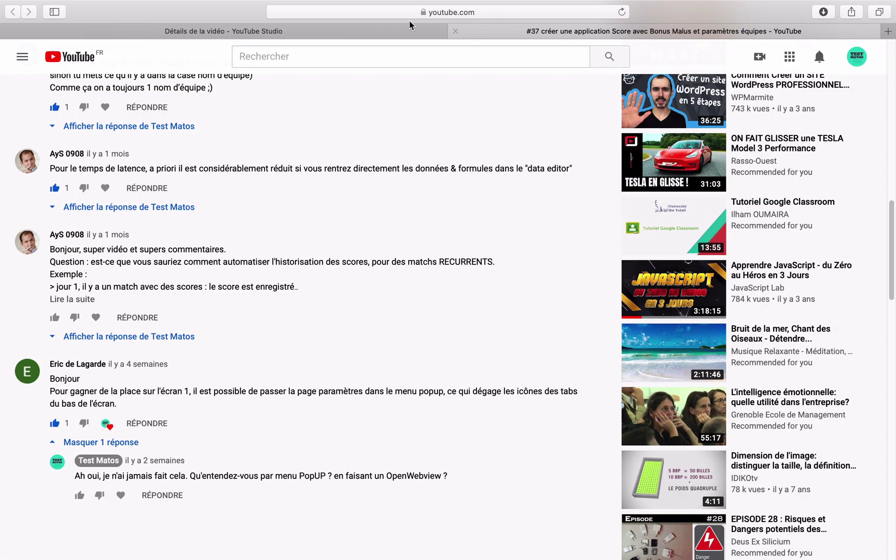
key(super+shift+t)
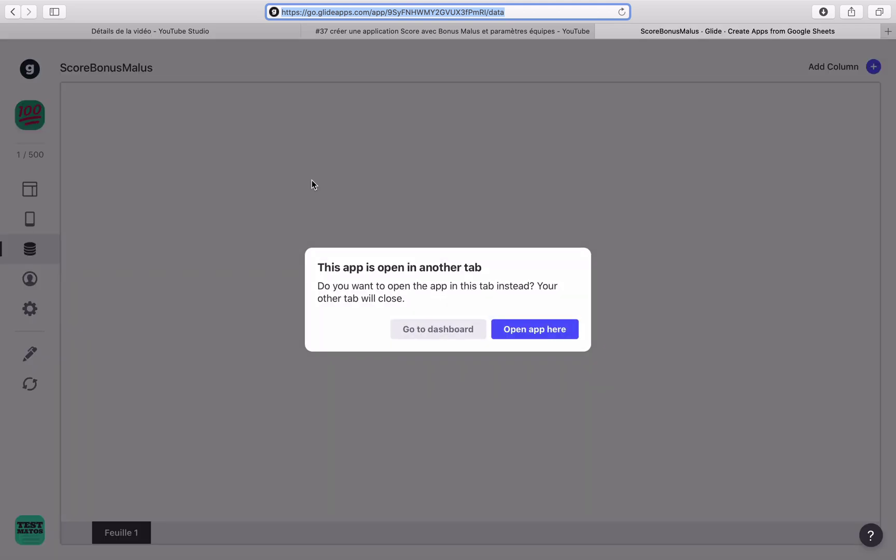
- Return to the apps dashboard and duplicate ScoreBonusMalus together with a copy of its sheet
click(462, 330)
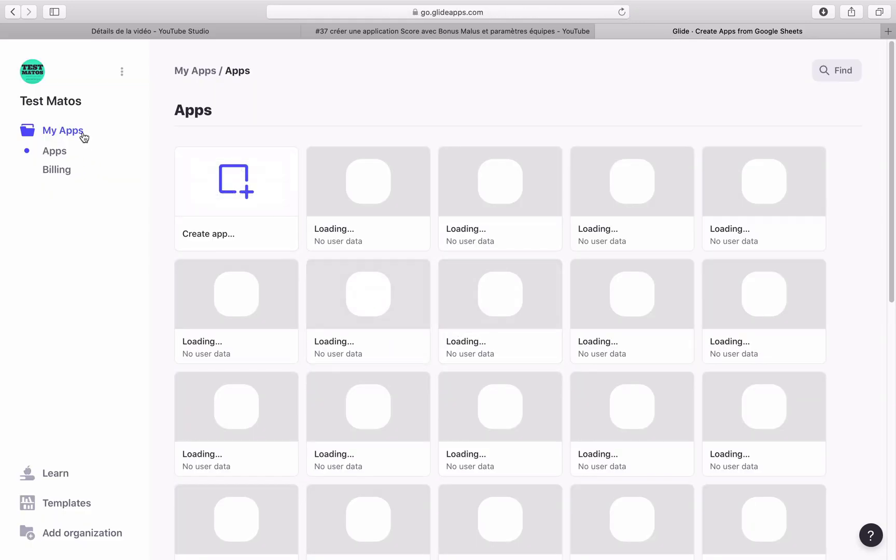
scroll(550, 412, down, 5)
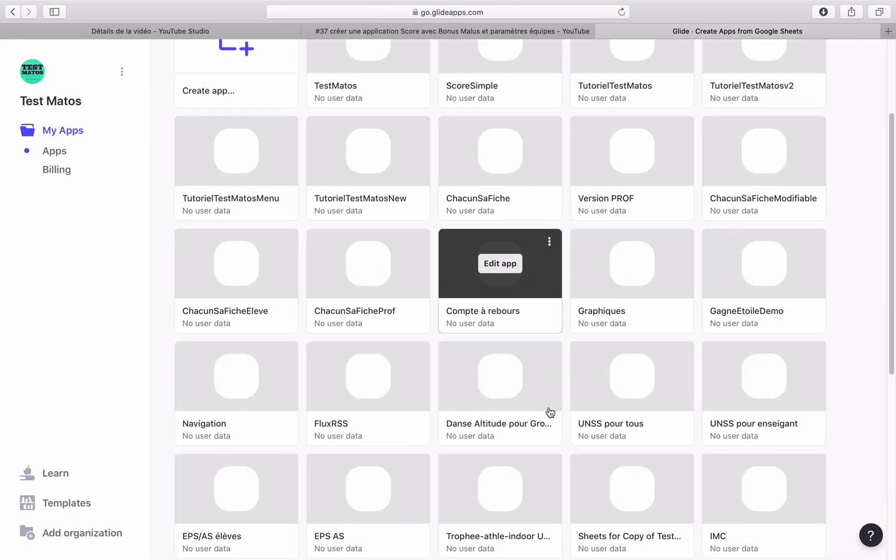
scroll(550, 412, down, 9)
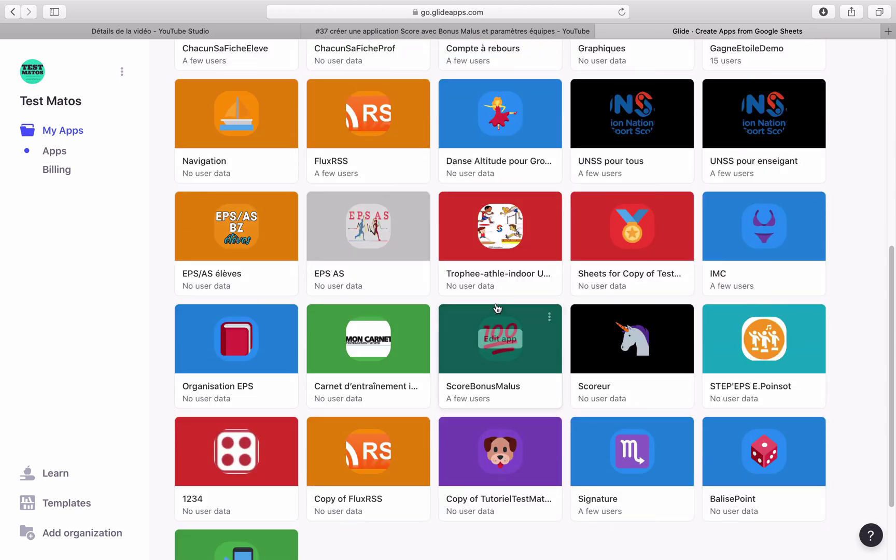
click(549, 317)
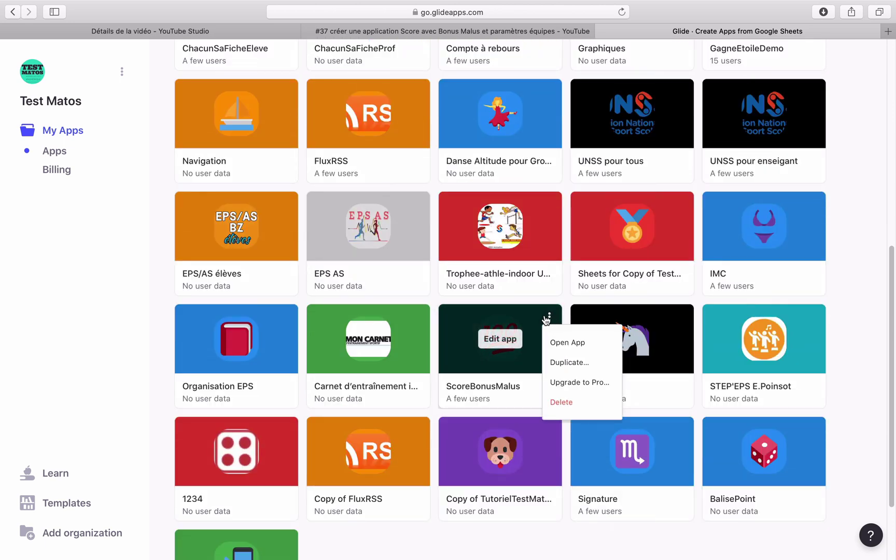
click(567, 363)
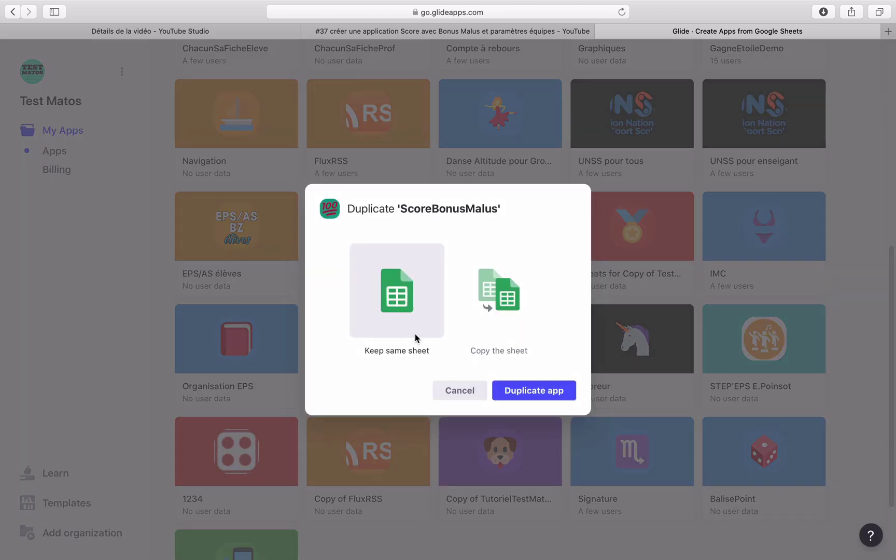
click(493, 276)
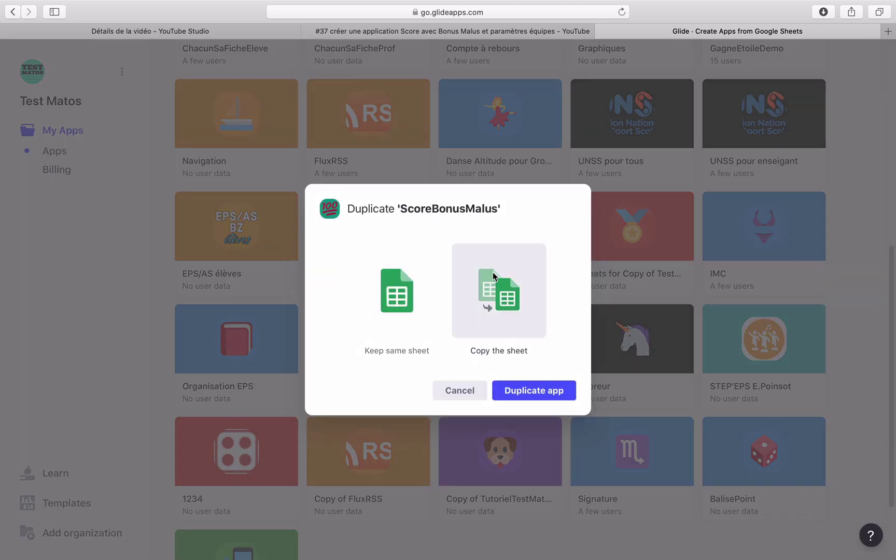
click(531, 396)
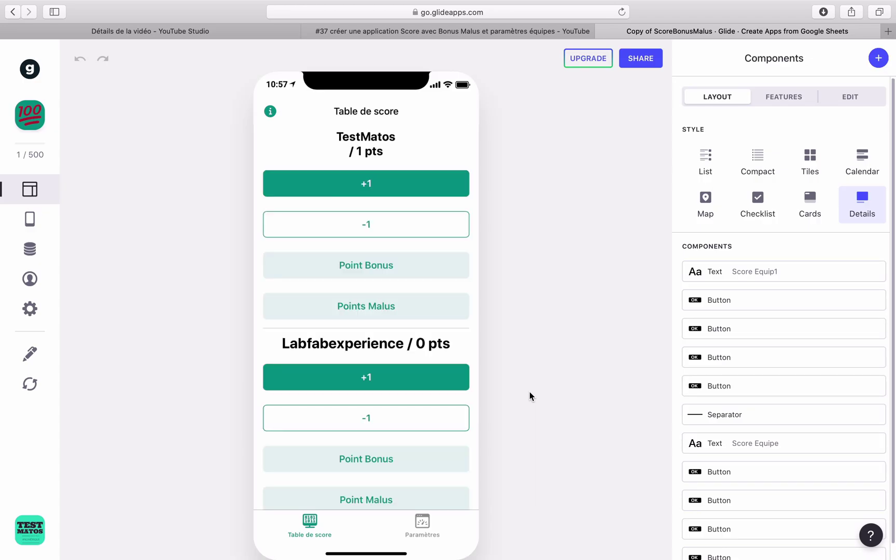
- Publish the duplicated app and set its link name to scorebonusmalusv2
click(640, 61)
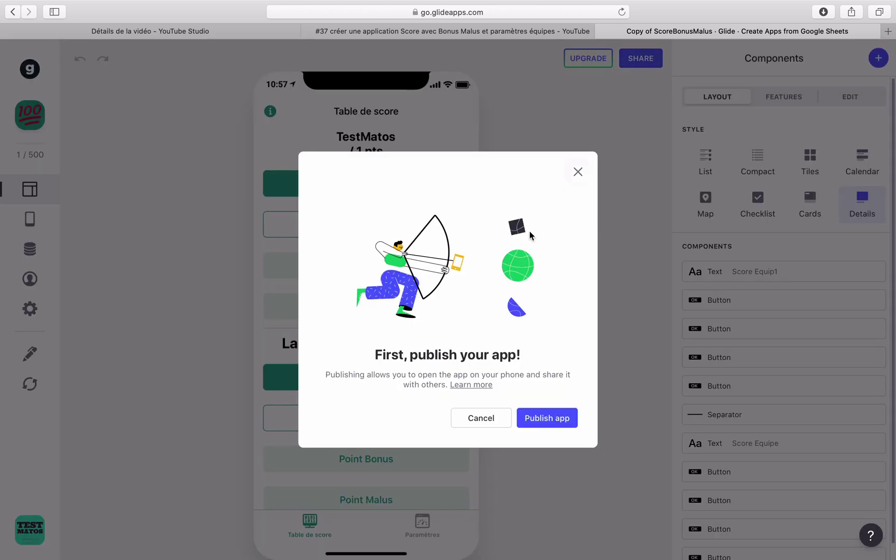
click(566, 427)
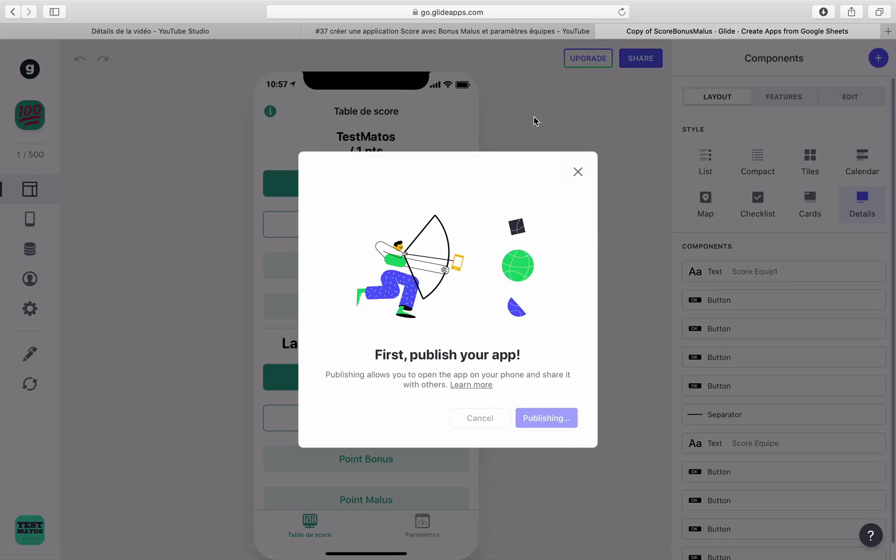
drag(420, 343, 285, 347)
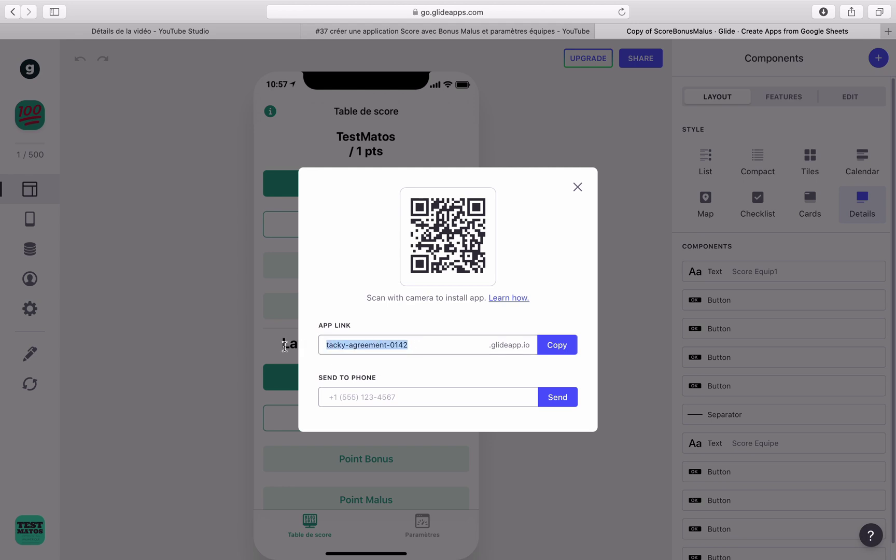
text(scorebonusmalusv2)
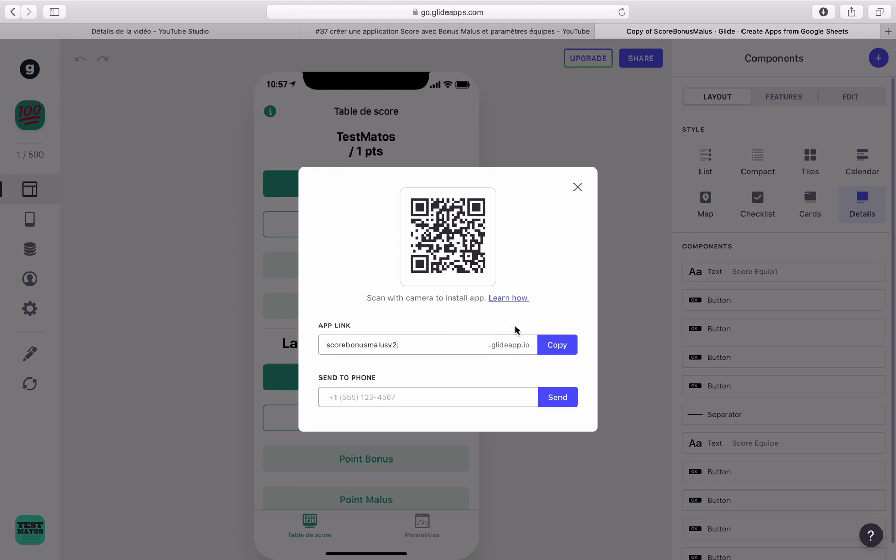
click(578, 187)
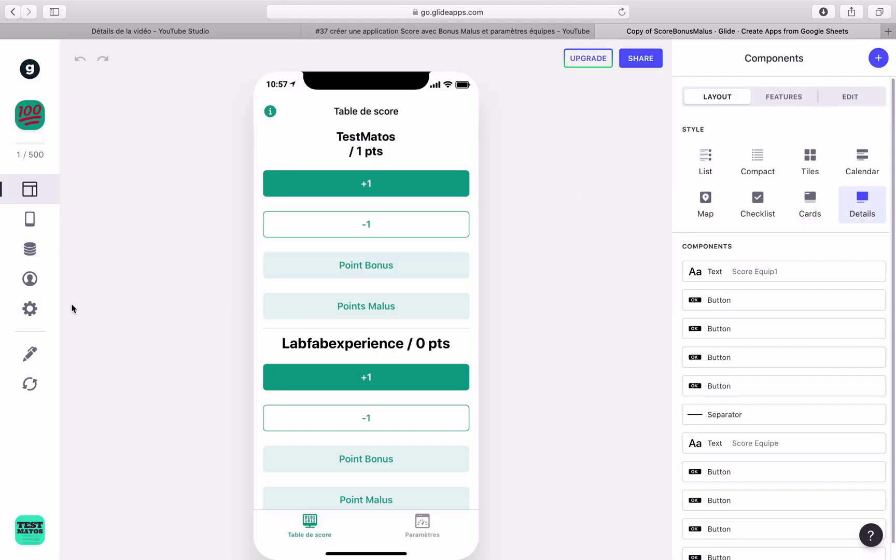
- In the general app settings, allow anyone with the link to copy the app and its sheet
click(29, 308)
click(766, 97)
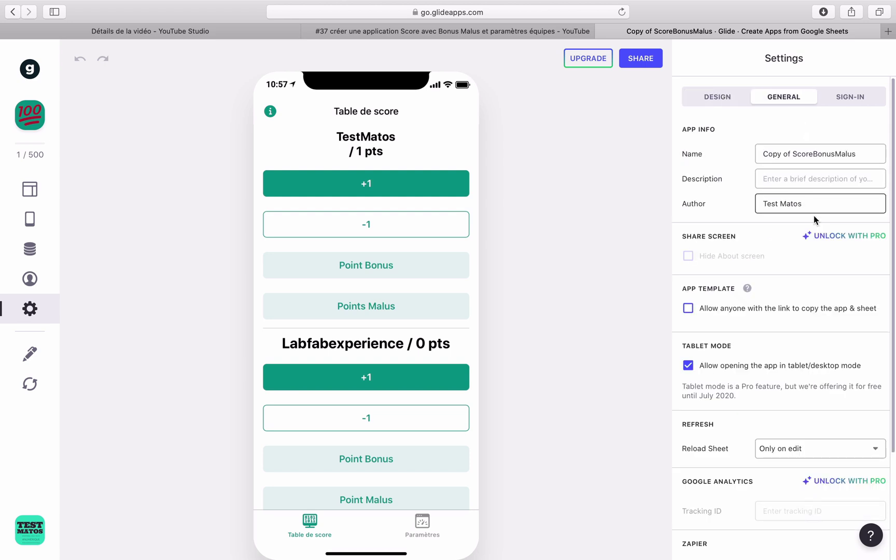
click(762, 311)
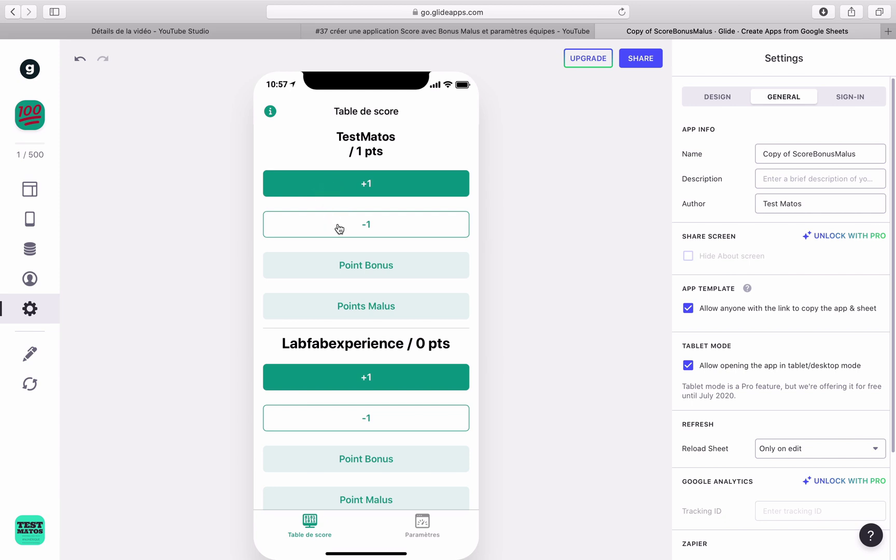
- Give TestMatos bonus points, then open the app's Google Sheet and inspect the Nombre Equipe1 and Nombre Equipe 2 values
click(350, 267)
click(29, 354)
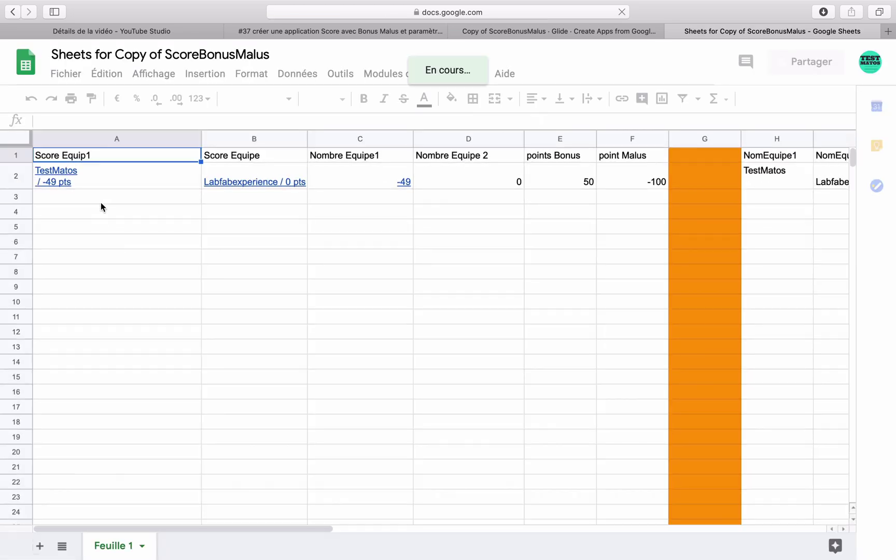
click(392, 179)
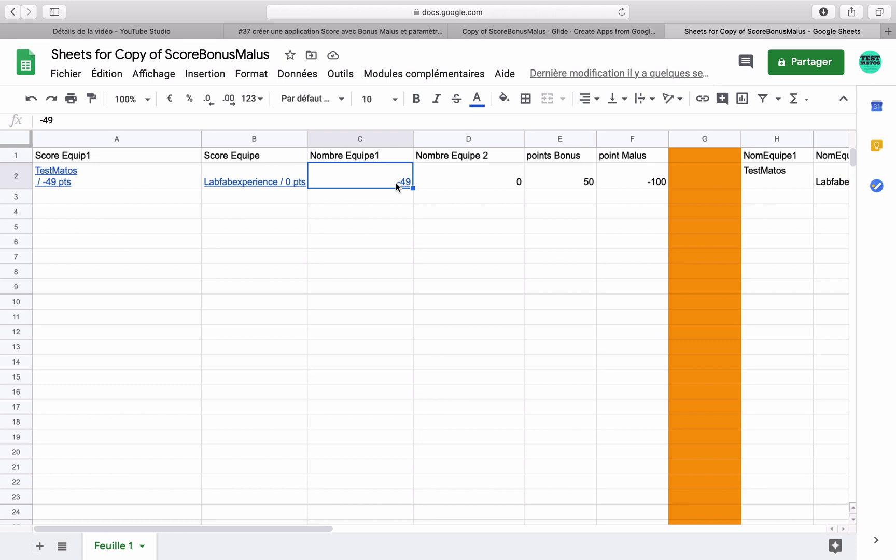
click(453, 182)
click(396, 182)
click(460, 182)
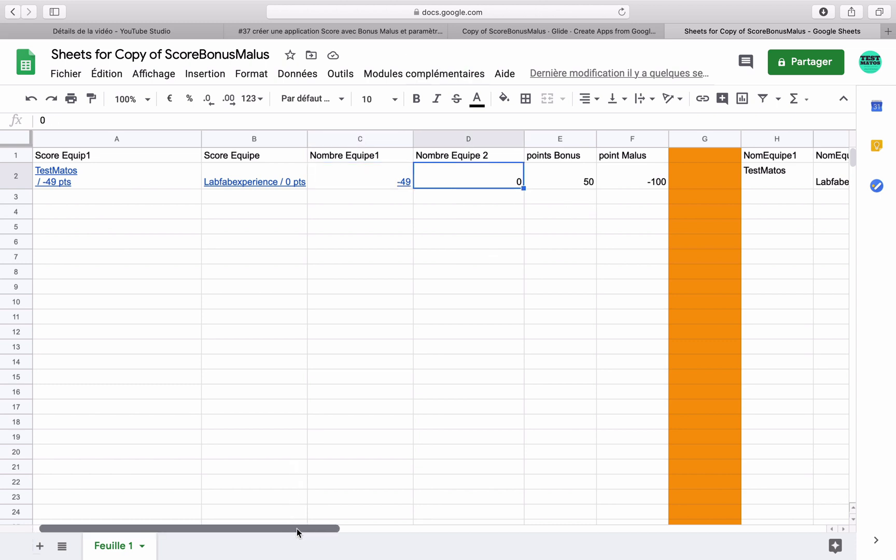
- Examine the points Bonus, point Malus, NomEquipe1 and NomEquipe2 values in row 2 of the sheet
drag(297, 529, 377, 530)
click(405, 178)
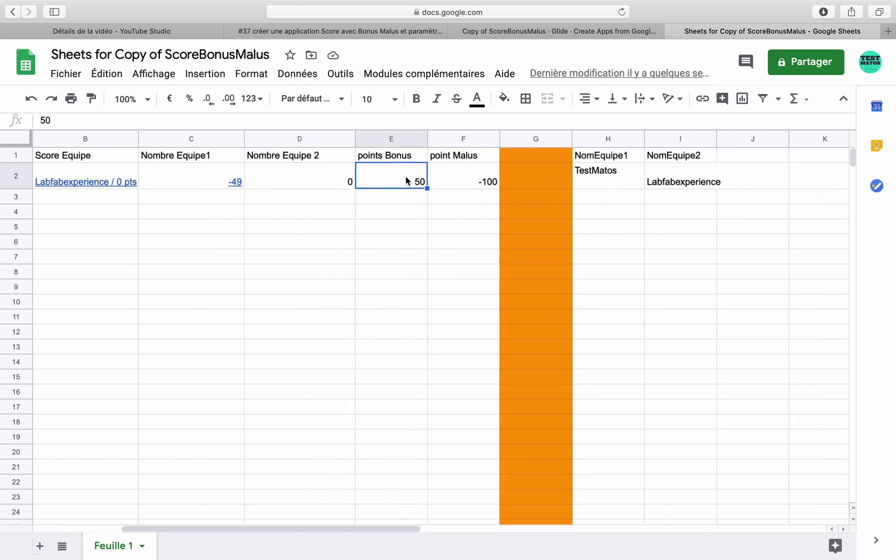
click(486, 181)
click(402, 181)
click(480, 180)
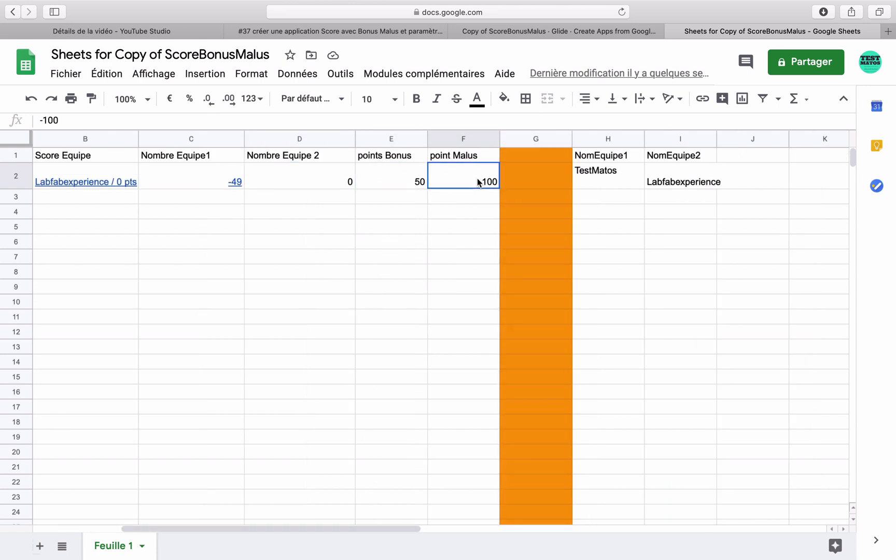
click(419, 181)
click(470, 183)
click(598, 180)
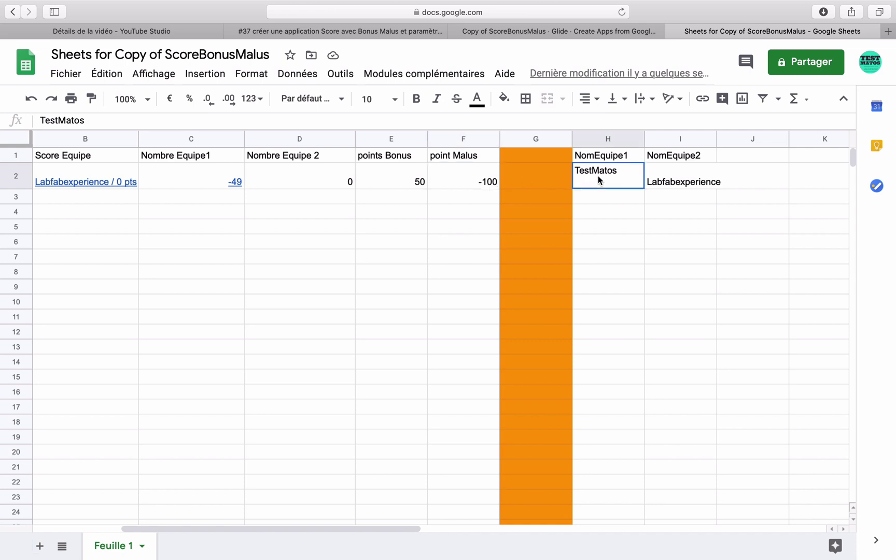
click(665, 176)
click(627, 182)
click(669, 182)
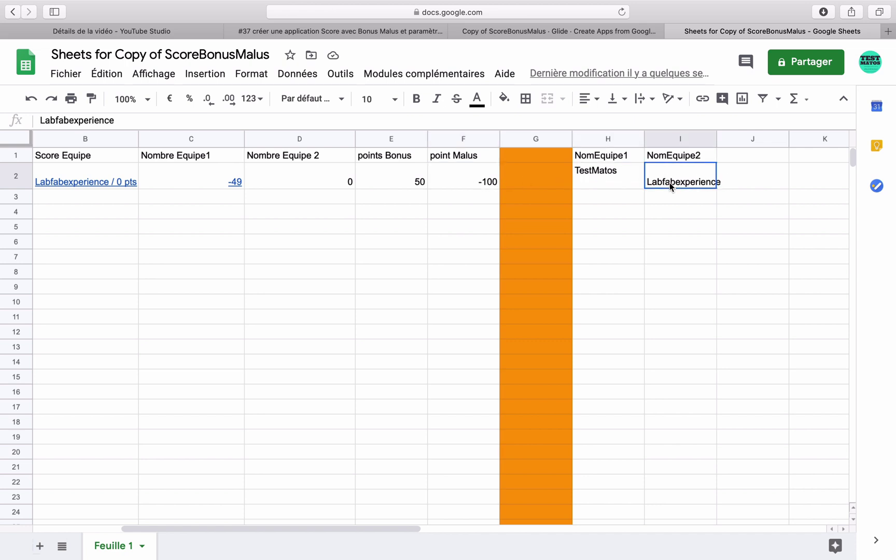
click(620, 183)
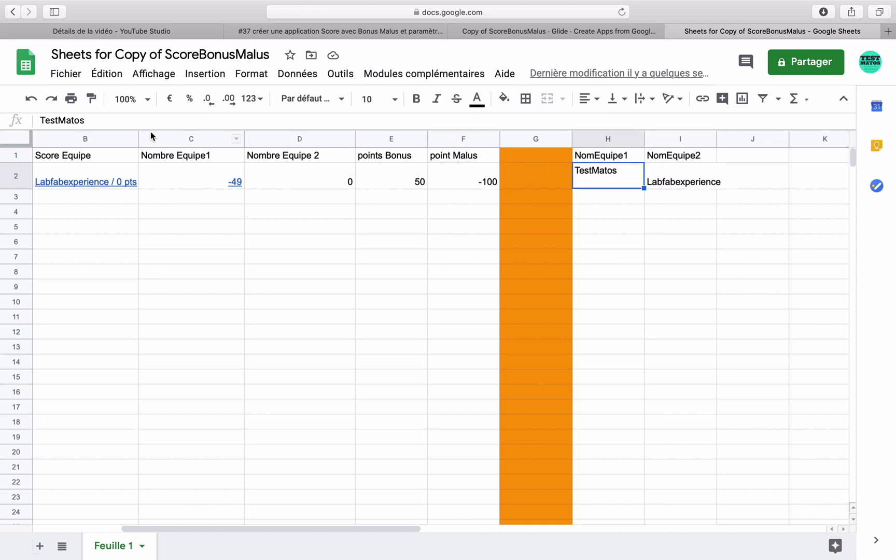
- Switch back to Glide and inspect the action settings of TestMatos's +1 button on the Table de score screen
click(486, 32)
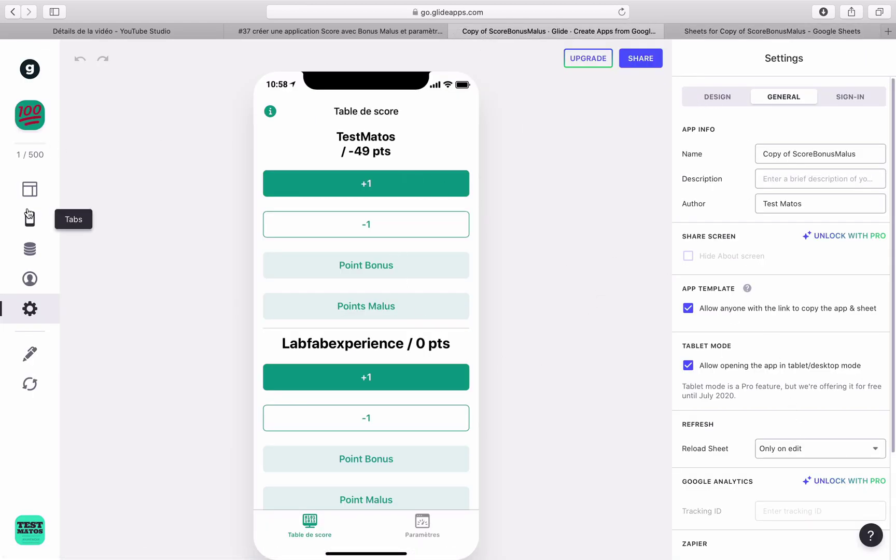
click(29, 189)
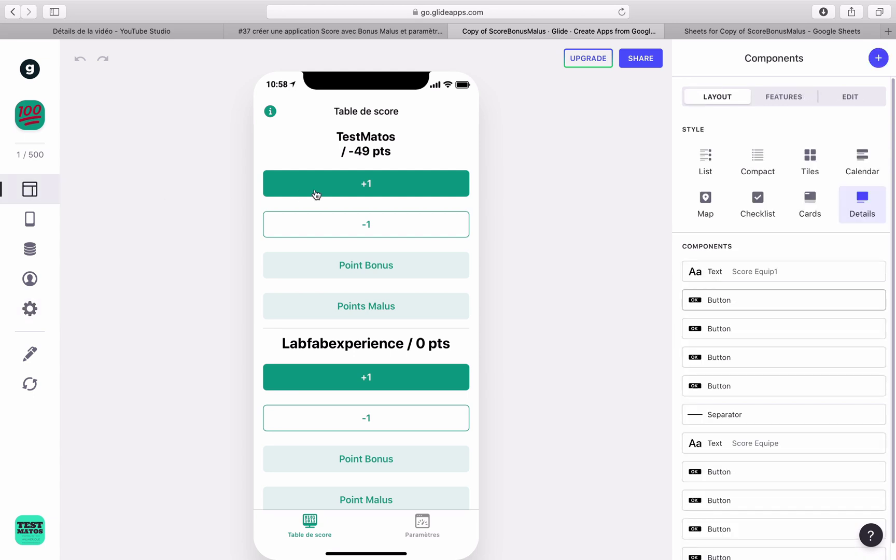
click(754, 306)
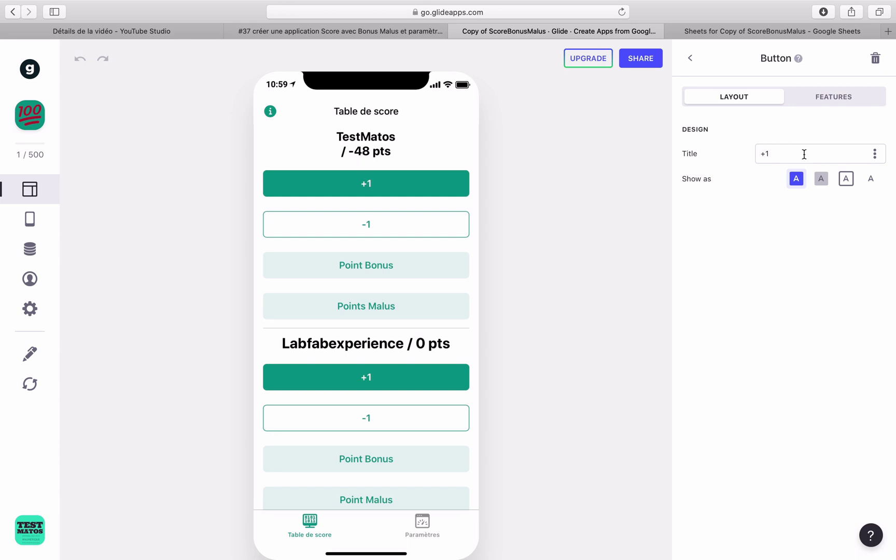
click(831, 98)
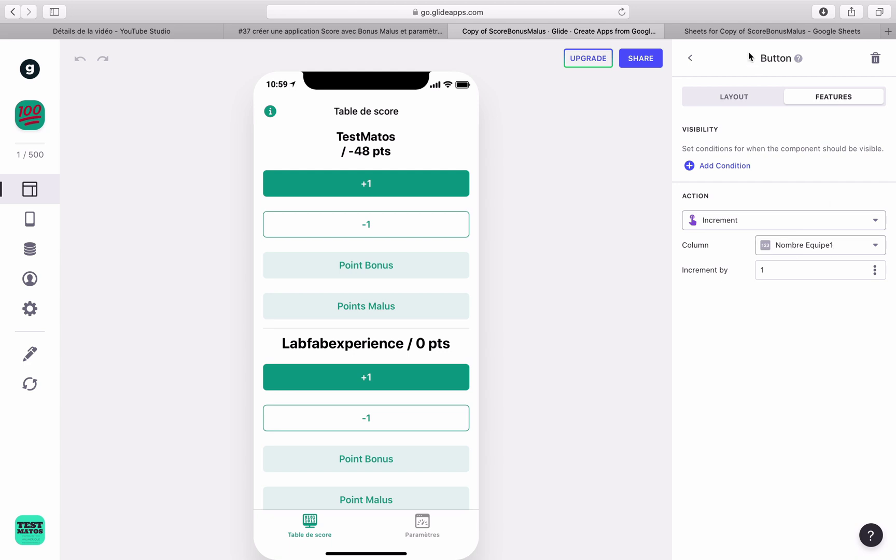
- Compare the +1 button's action with the sheet's score columns and view the formula in B2
click(772, 31)
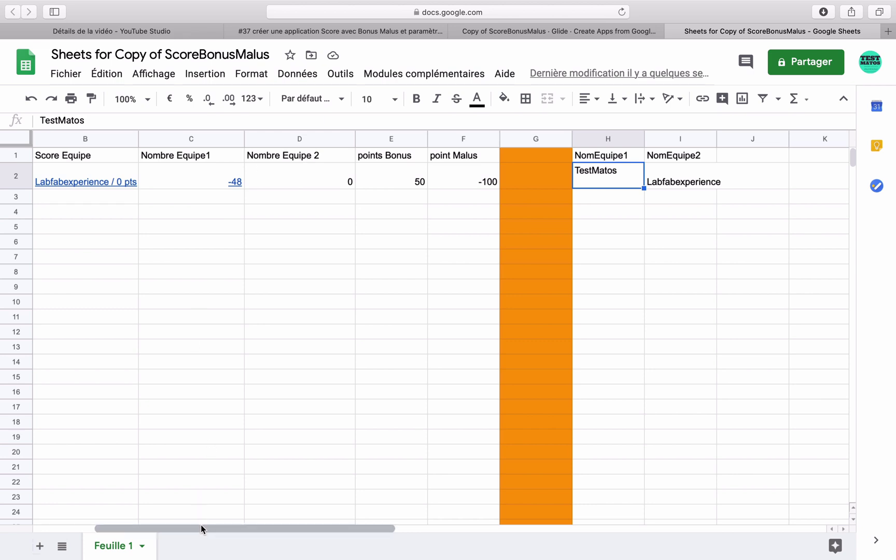
drag(201, 527, 120, 525)
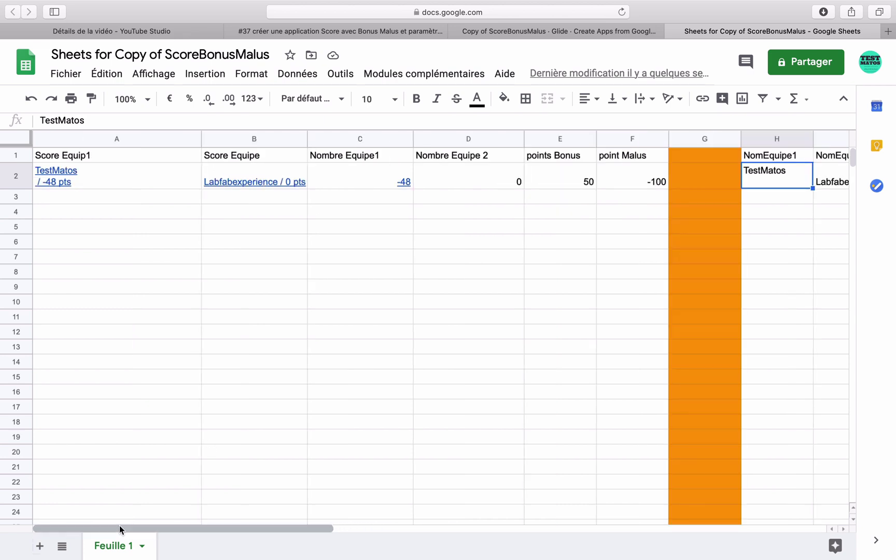
click(546, 34)
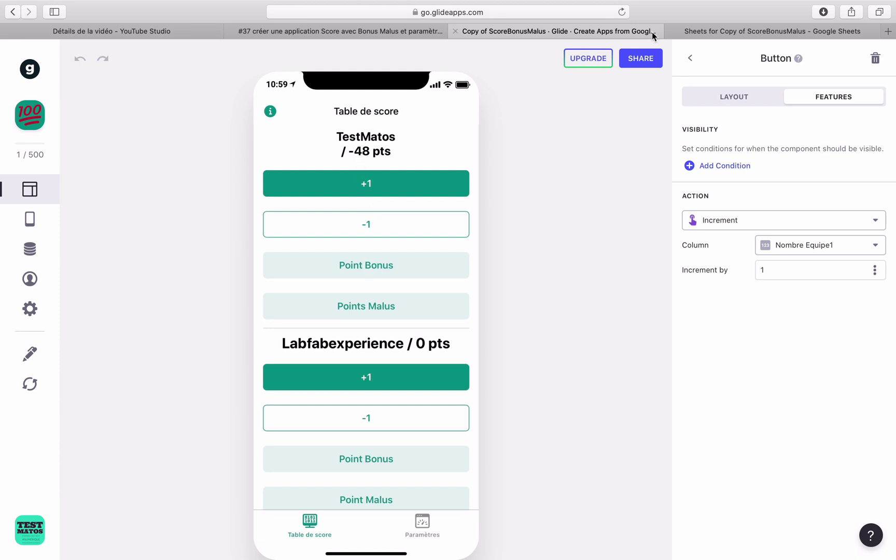
click(690, 36)
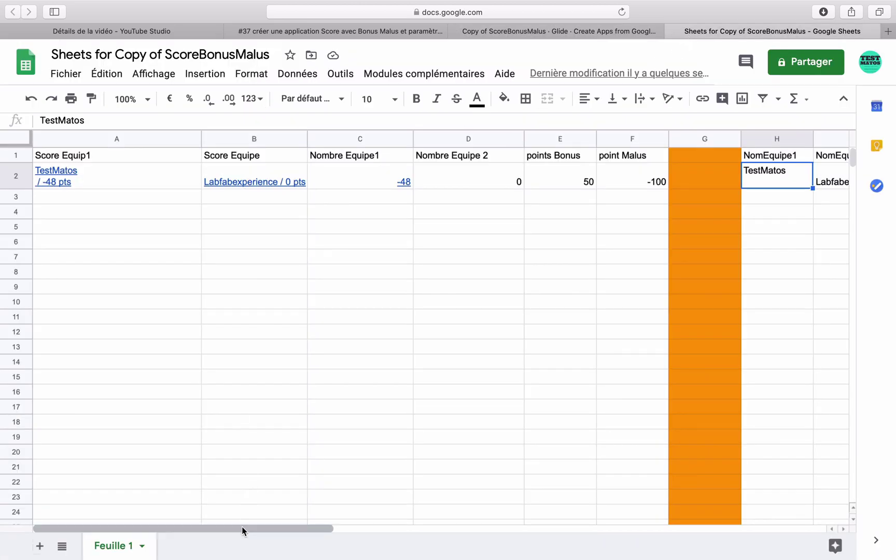
click(249, 181)
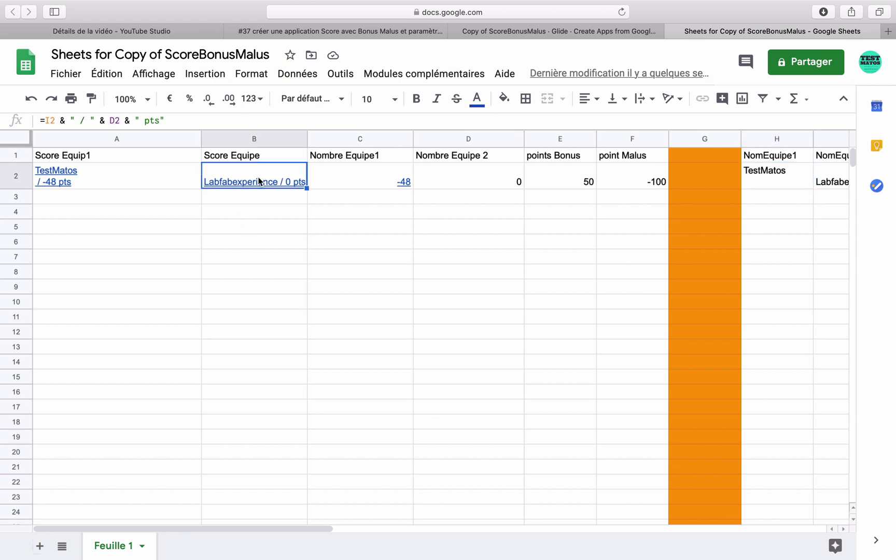
drag(302, 164, 299, 161)
double_click(296, 158)
click(278, 177)
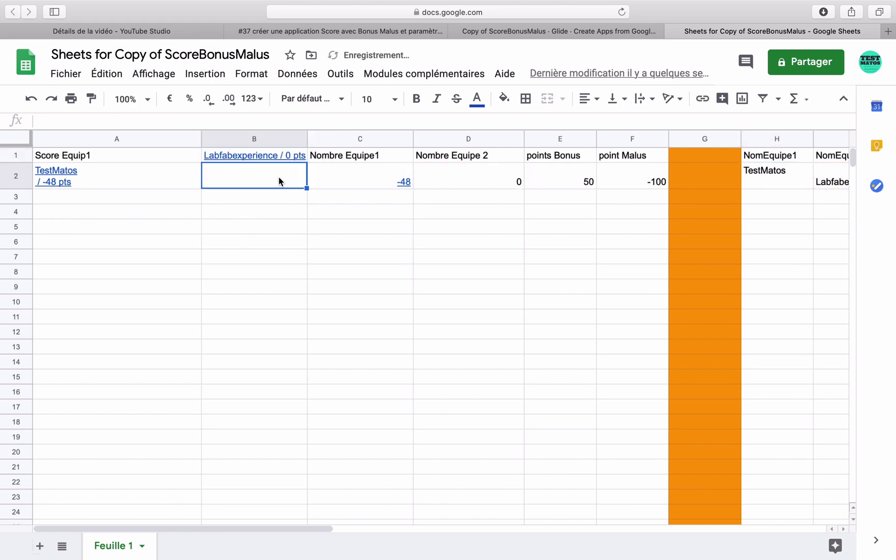
key(super+z)
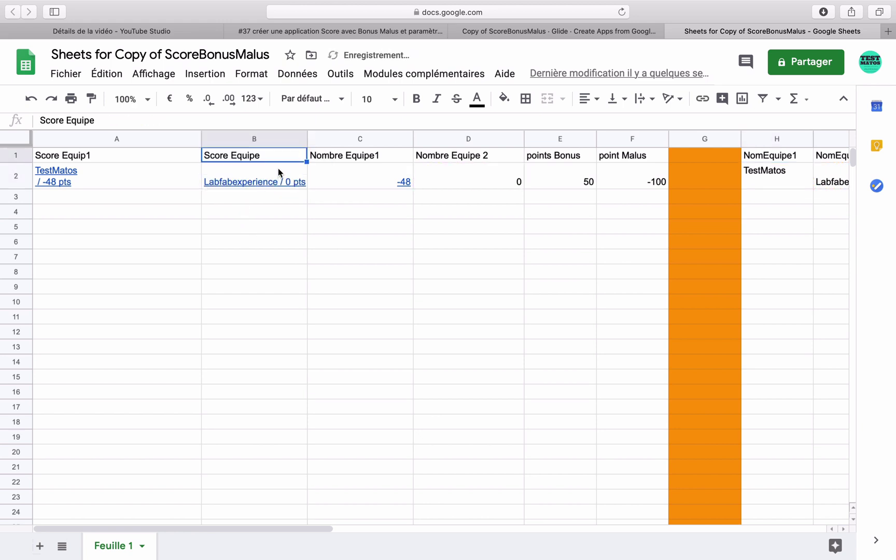
- Rename the header in B1 as "Score Equipe 2"
double_click(278, 157)
text(2)
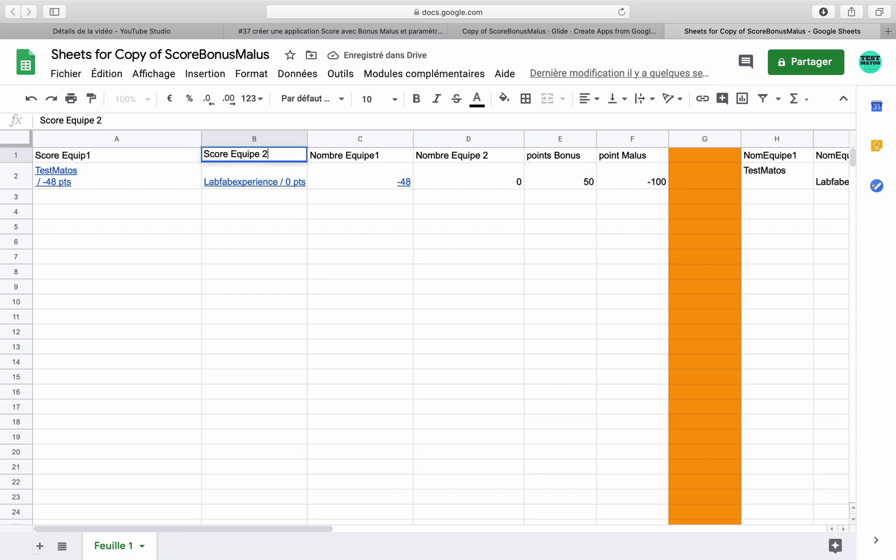
key(Return)
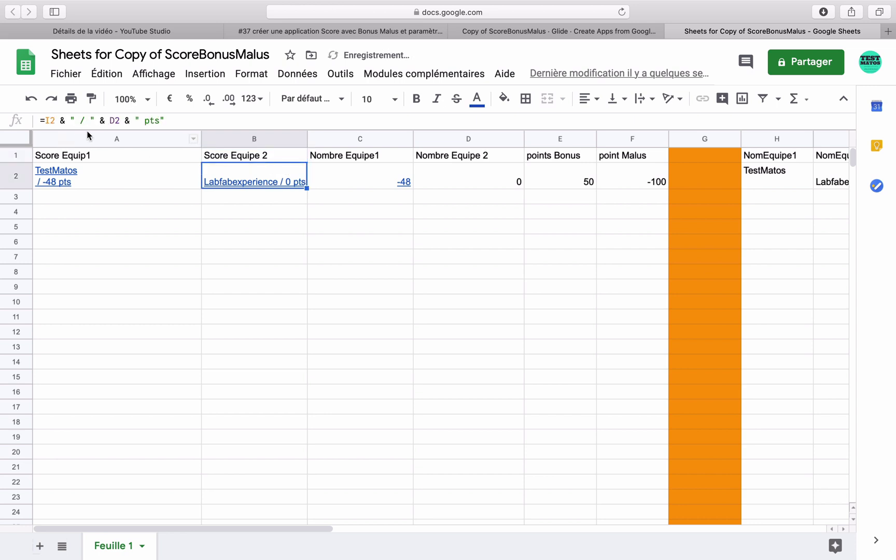
- Examine the parts of the formula in B2: the I2 reference, the " / " separator and the D2 reference
drag(45, 120, 54, 120)
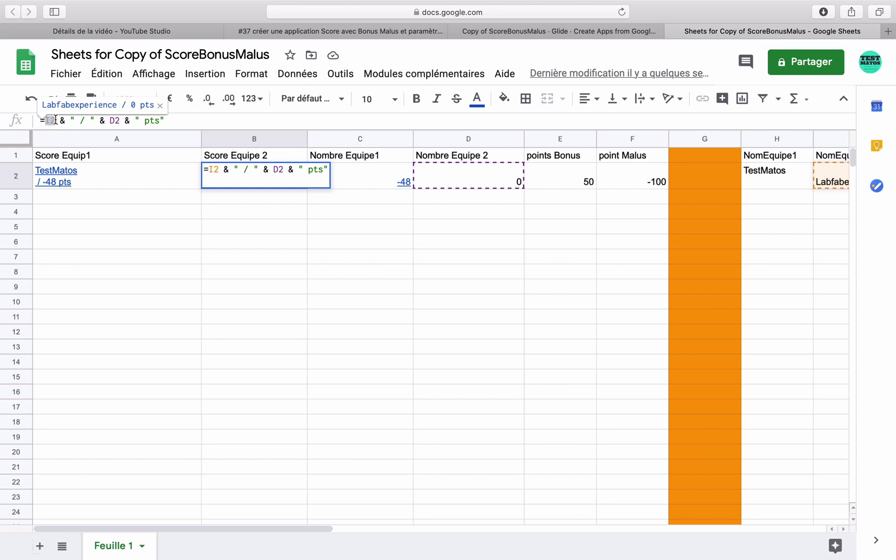
click(62, 121)
drag(65, 120, 91, 120)
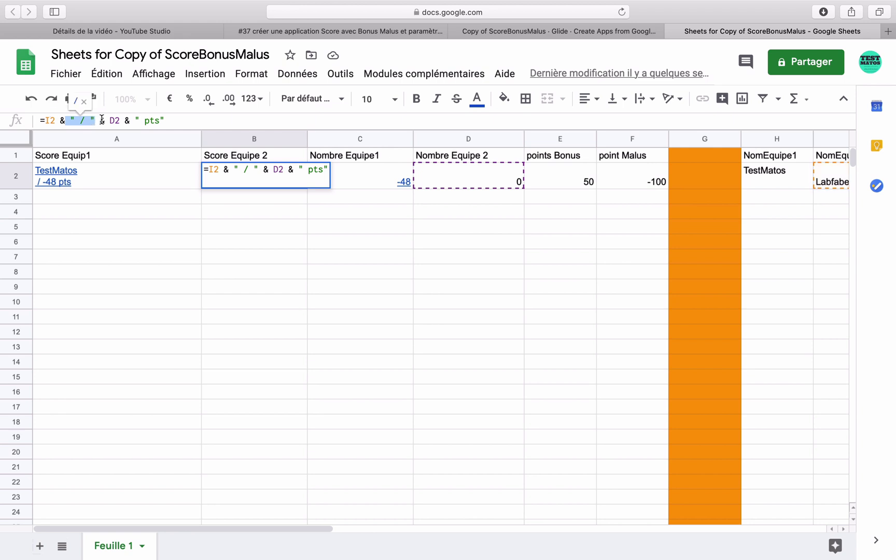
click(105, 121)
drag(105, 121, 125, 120)
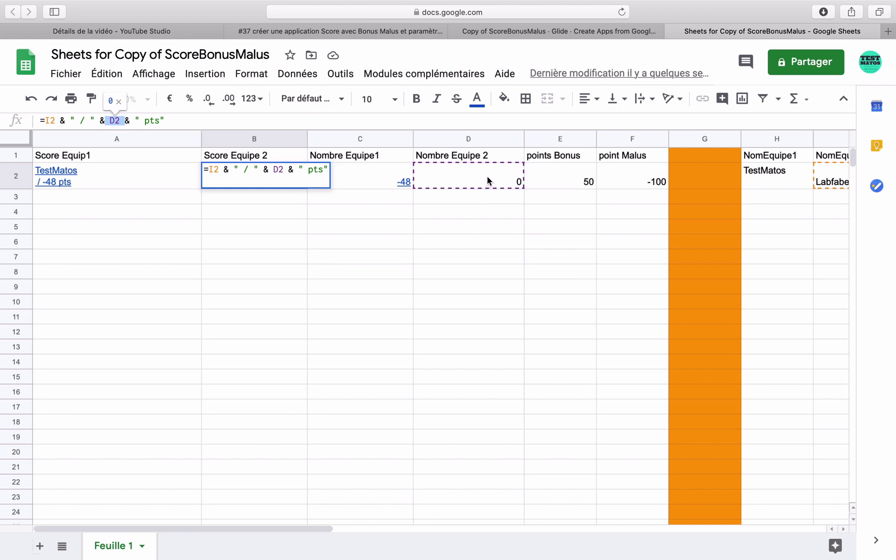
- Copy the whole formula =I2 & " / " & D2 & " pts" from B2 and switch back to the Glide app
click(168, 120)
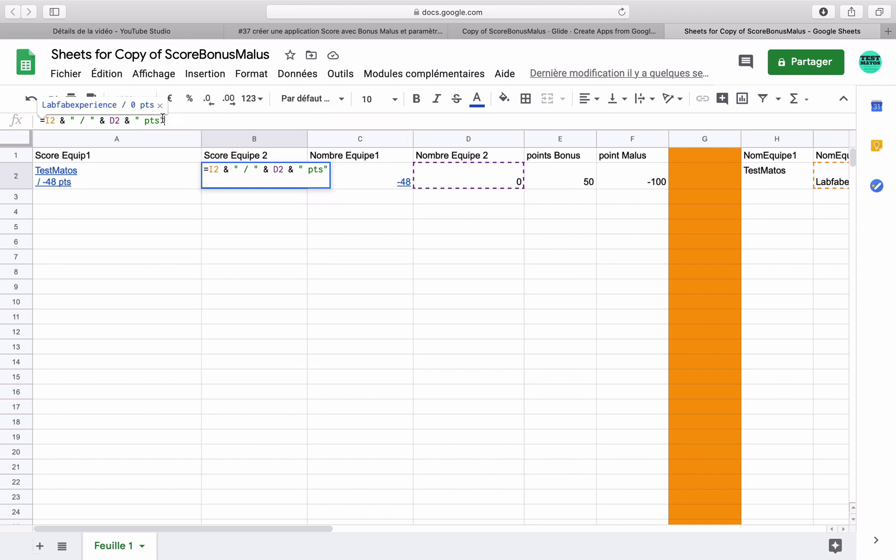
drag(169, 121, 29, 121)
right_click(86, 125)
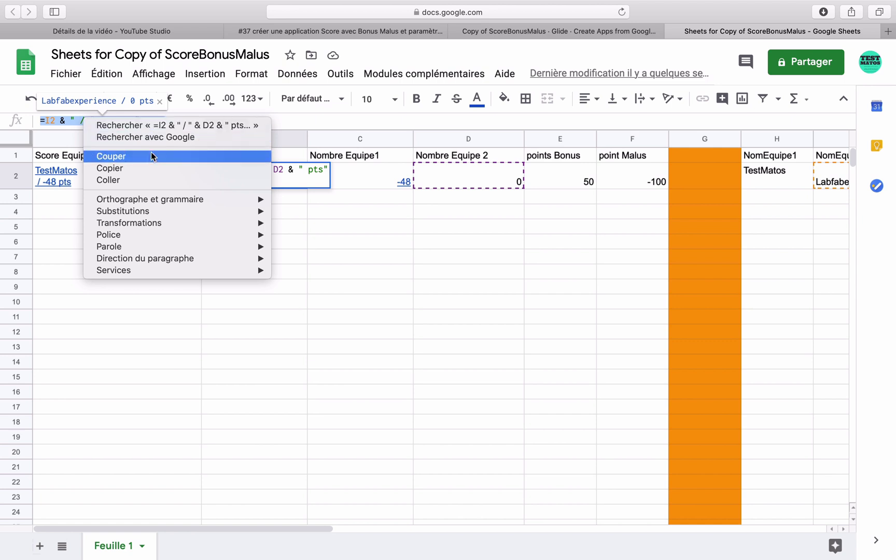
click(145, 168)
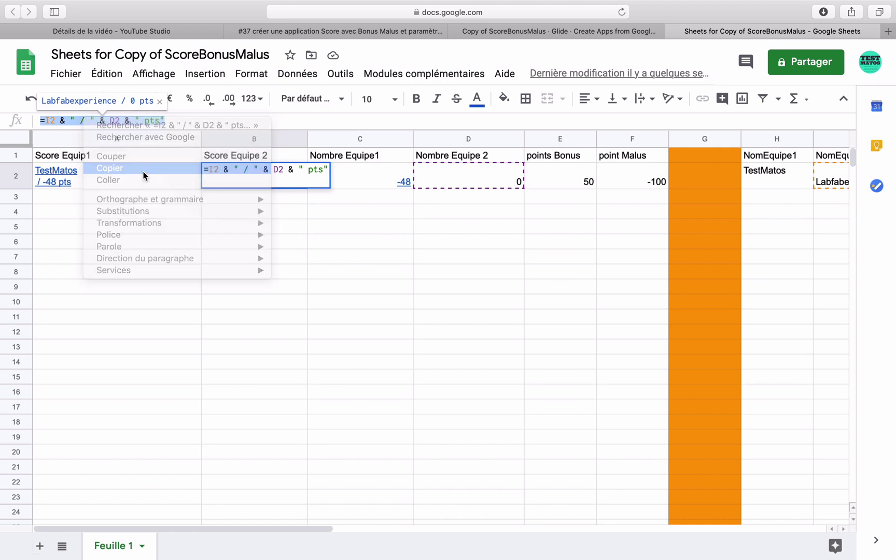
click(549, 31)
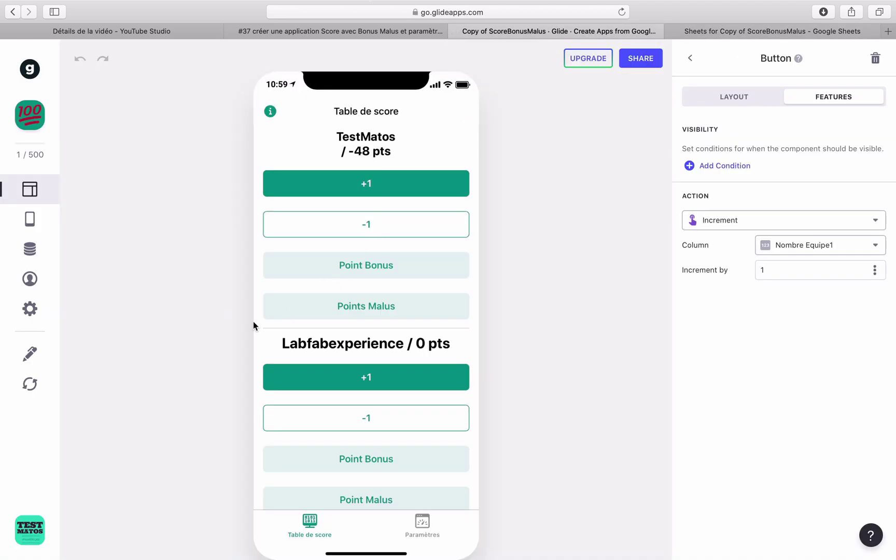
- Add a column labelled AffichageEquipe2 of type Template to the app's data table
click(31, 255)
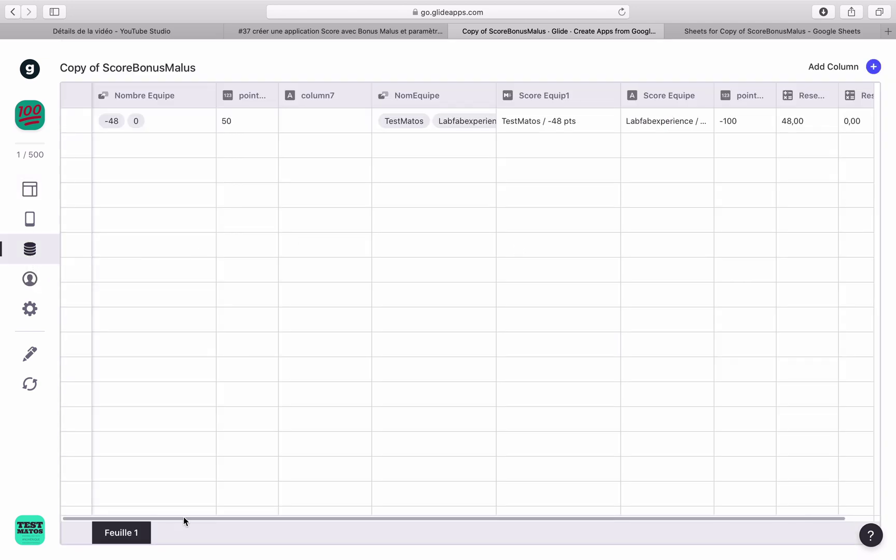
scroll(184, 520, right, 2)
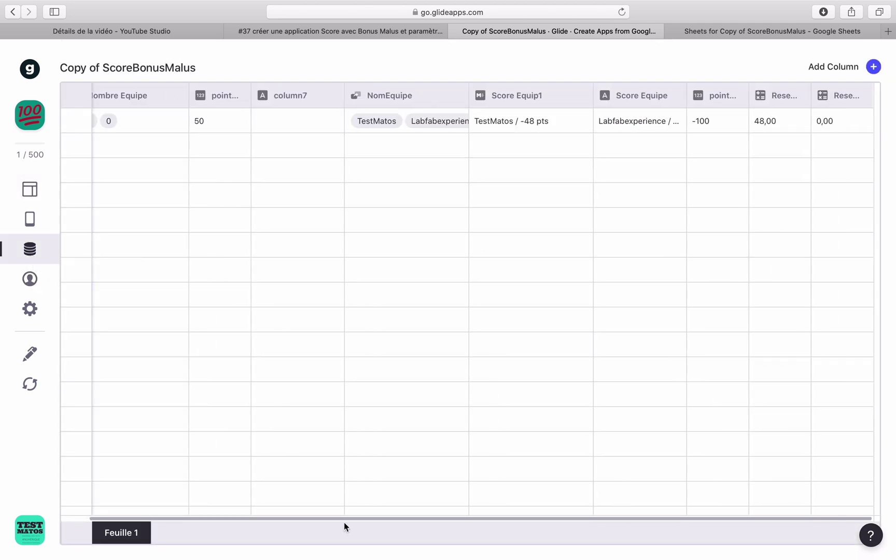
click(873, 67)
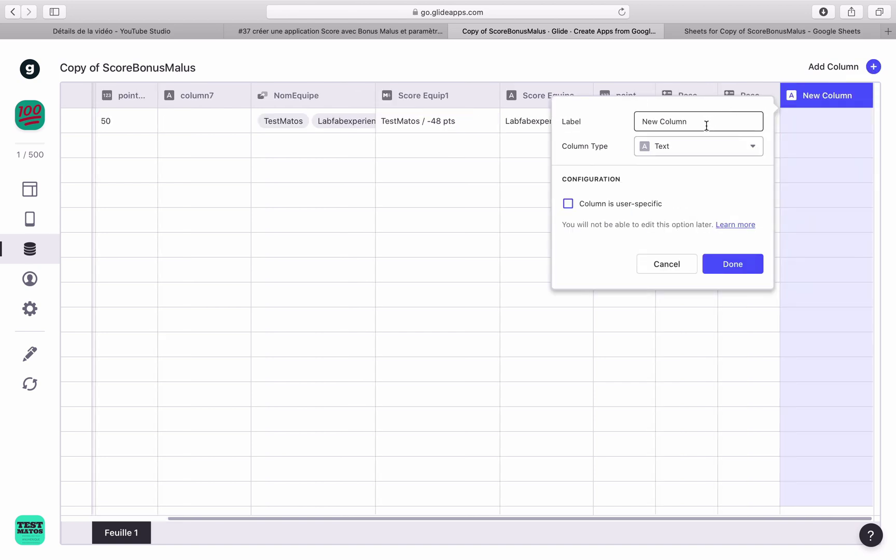
text(AffichageS)
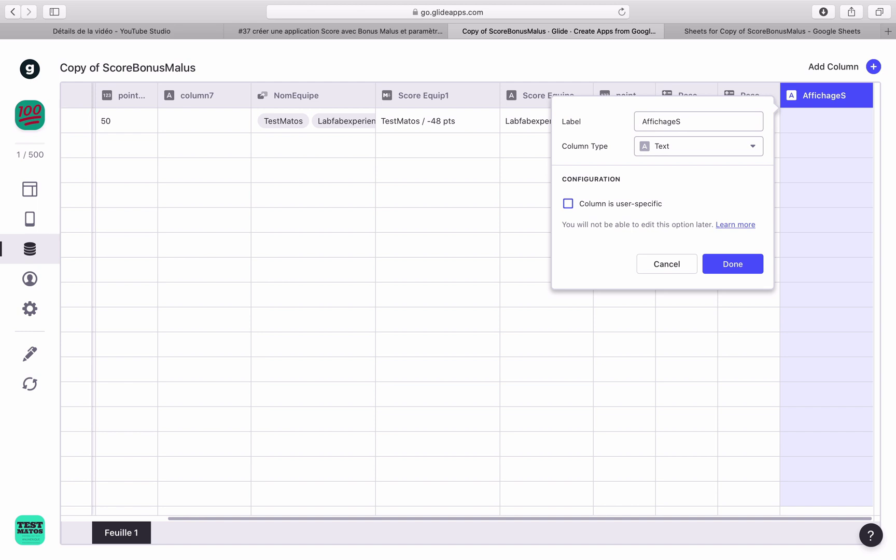
key(BackSpace)
text(Equipe2)
click(718, 153)
click(686, 228)
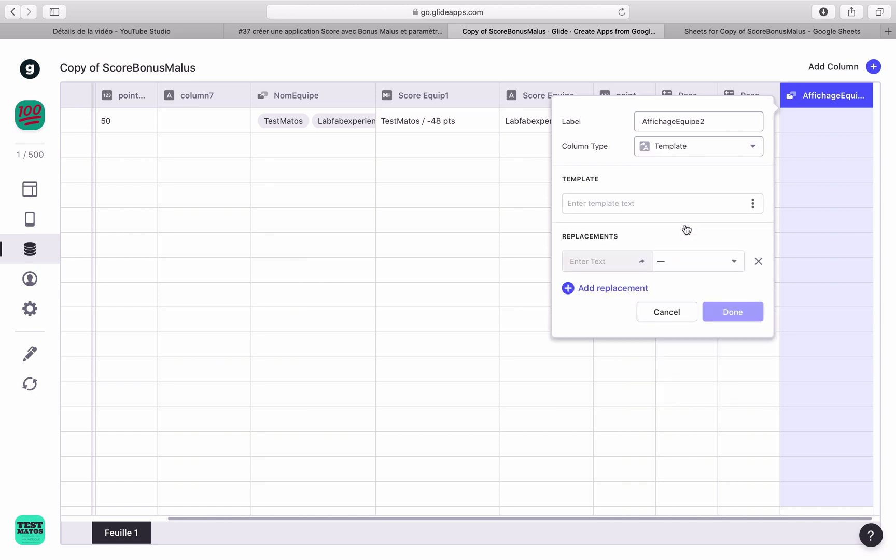
- Enter "Equipe1 / Score1 pts" as the new column's template text
click(626, 203)
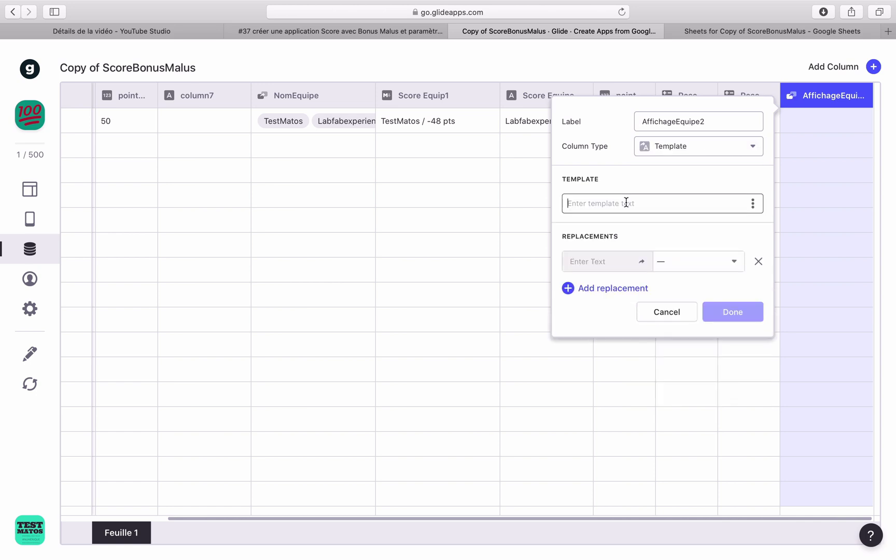
text(Equipe1 / Score1)
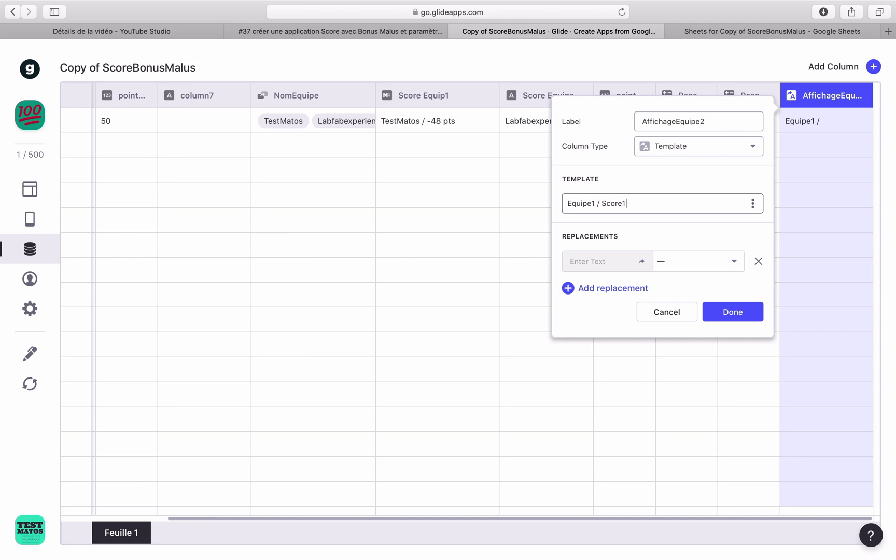
text(pts)
click(651, 217)
- Set the first template replacement so Equipe1 is replaced by the NomEquipe1 column
click(622, 258)
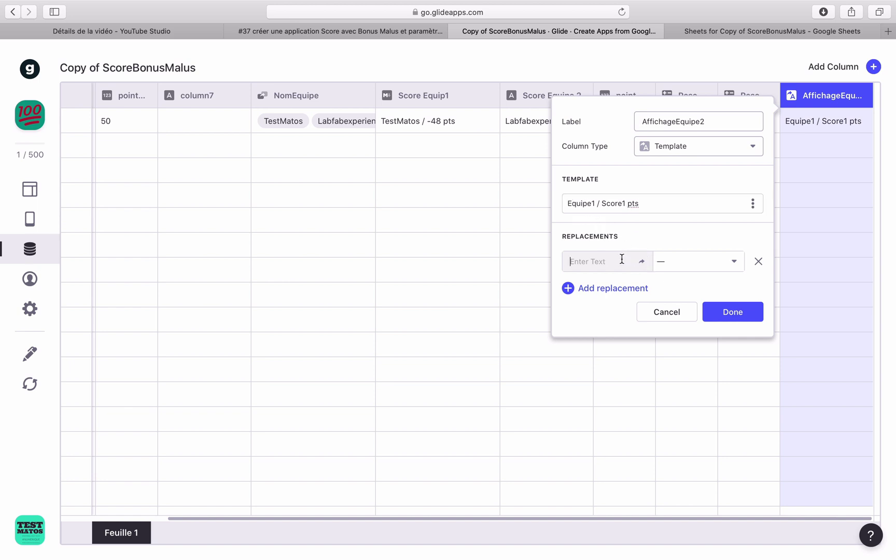
text(Equipe1)
click(730, 261)
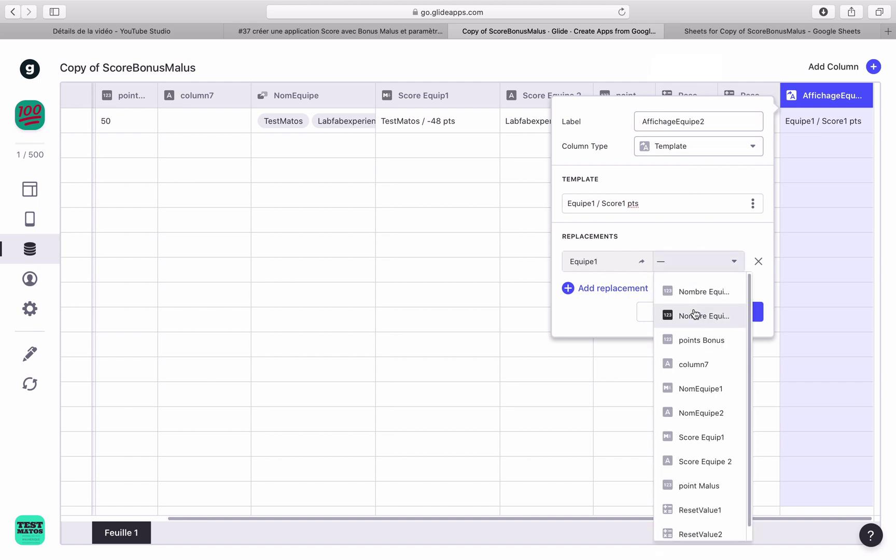
click(716, 293)
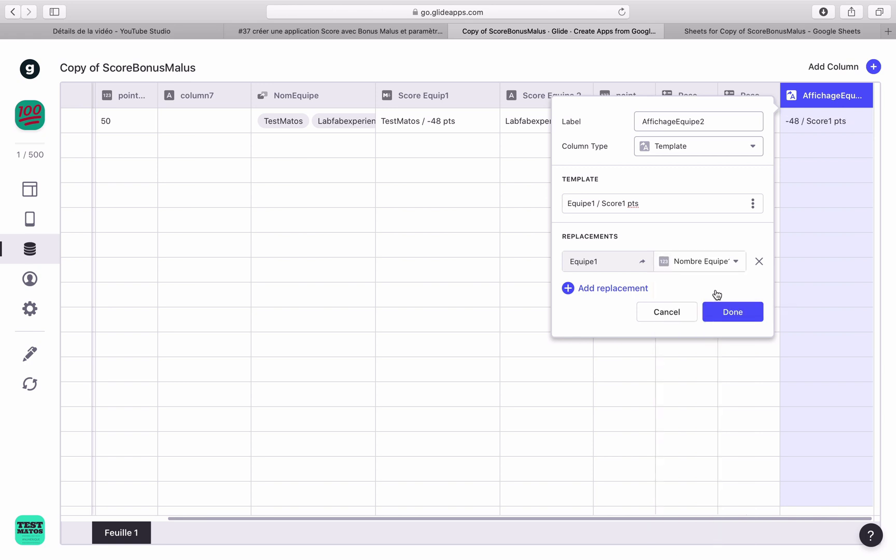
click(723, 267)
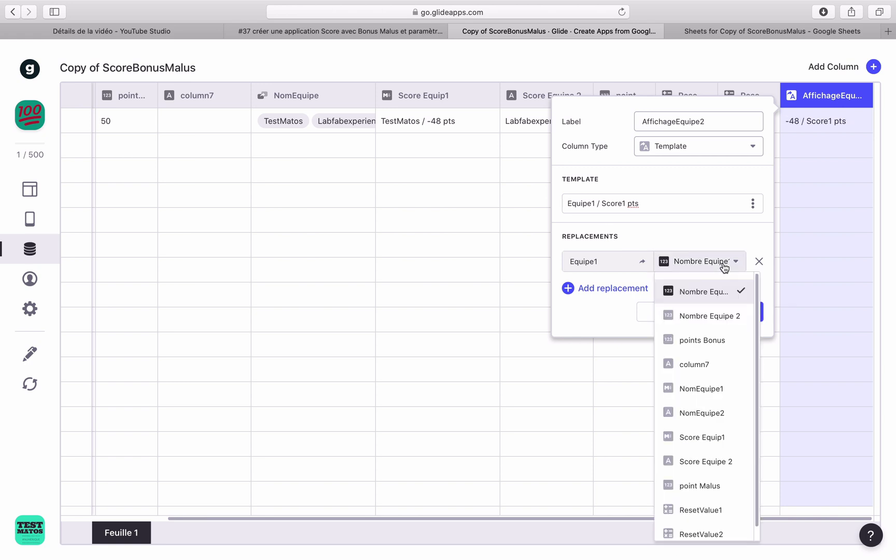
click(697, 389)
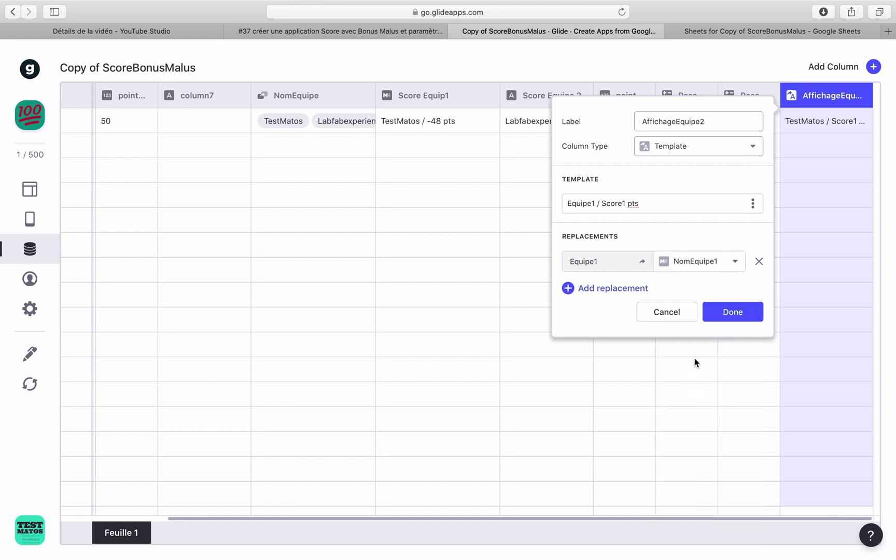
- Add a second replacement that swaps Score1 for the Nombre Equipe1 column, and save the template column
click(586, 288)
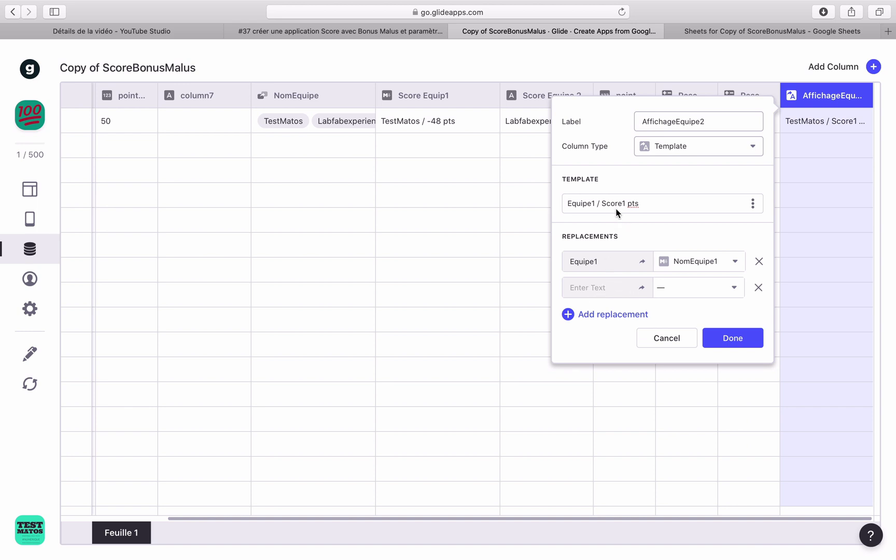
click(594, 287)
text(Score1)
click(694, 289)
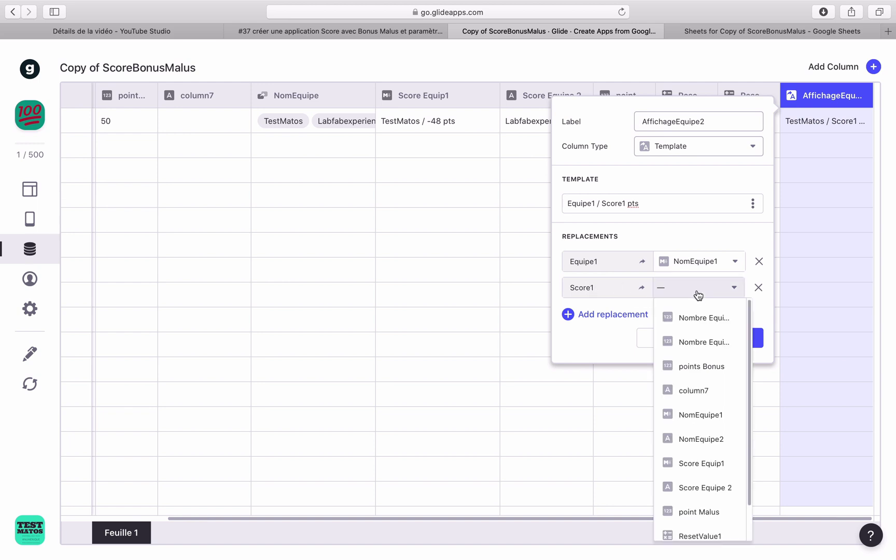
click(700, 322)
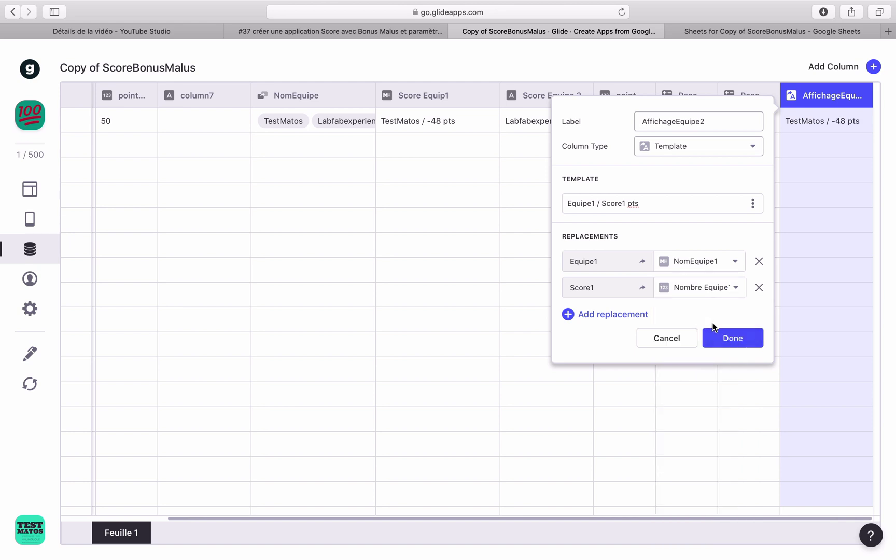
click(726, 340)
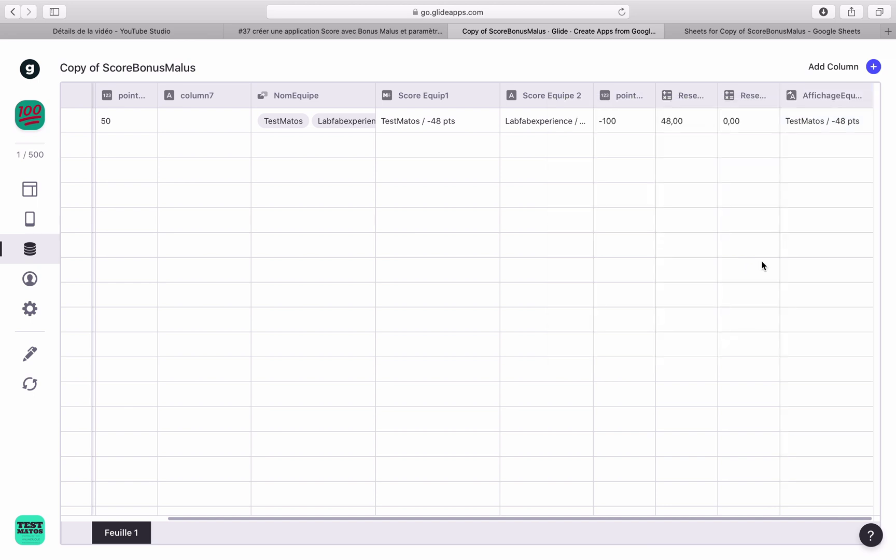
- Rename the AffichageEquipe2 template column as AffichageEquipe1
click(836, 101)
click(818, 98)
click(720, 116)
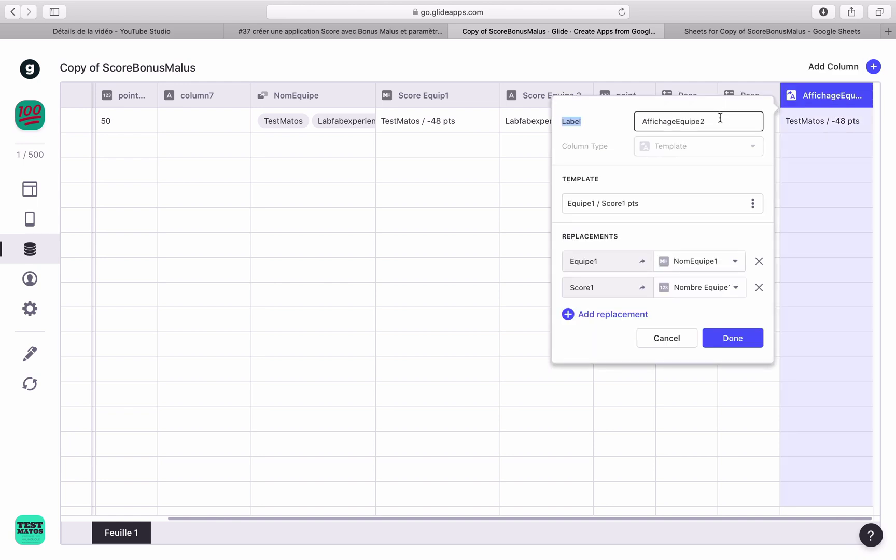
key(BackSpace)
click(733, 345)
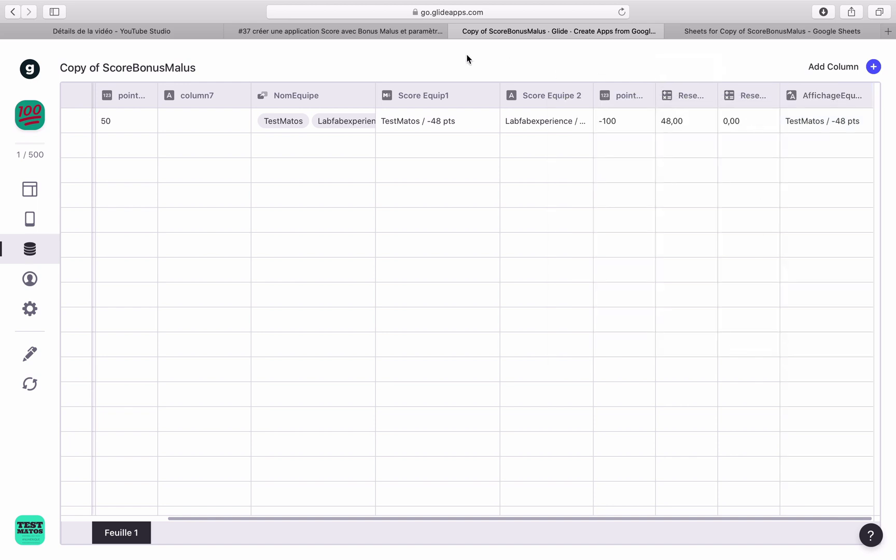
- Duplicate the Score Equip1 text component in the layout and link the copy to the AffichageEquipe1 column
click(30, 196)
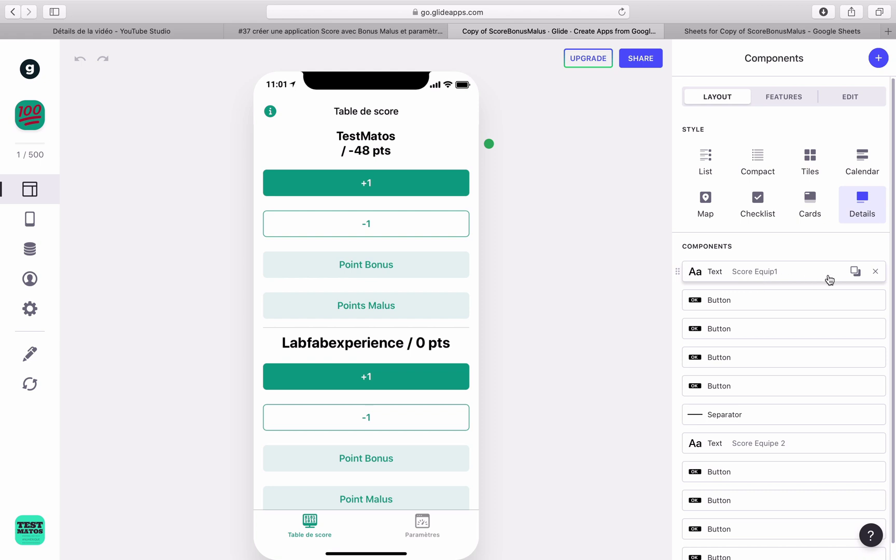
click(856, 272)
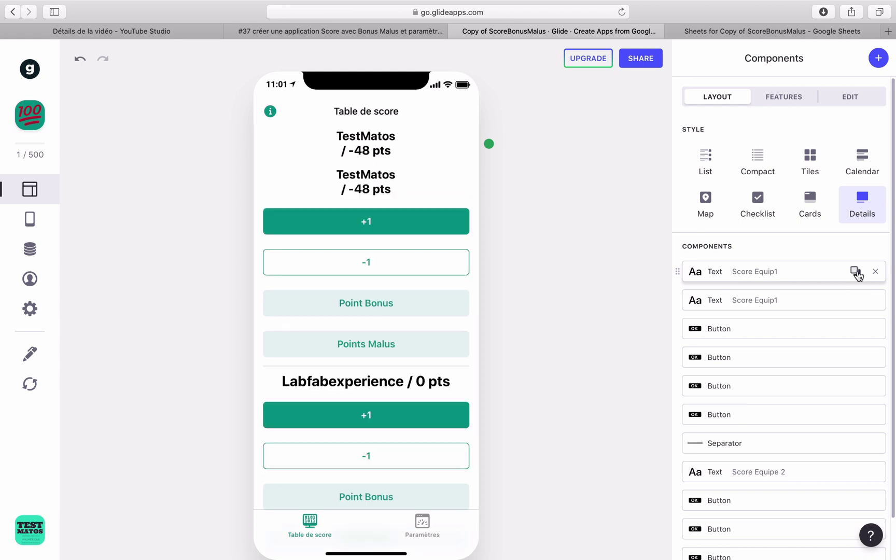
click(777, 306)
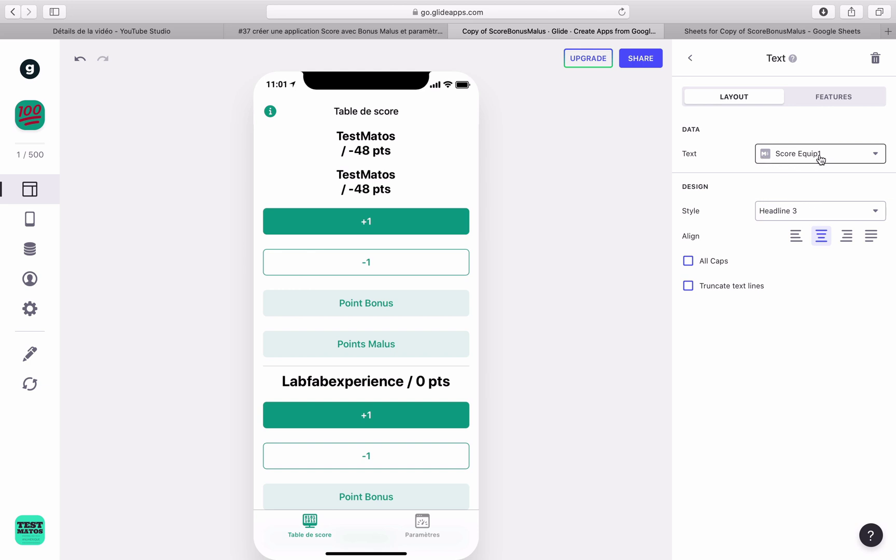
click(874, 153)
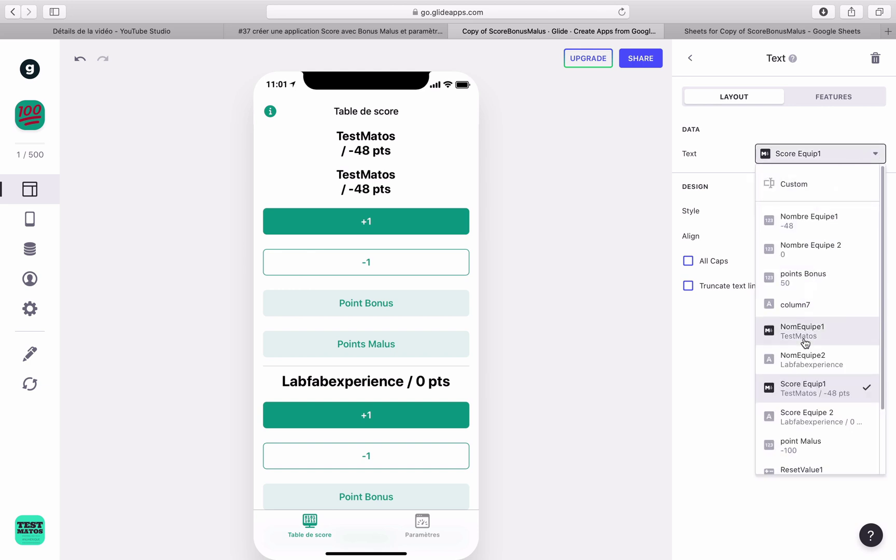
scroll(806, 373, down, 3)
click(808, 445)
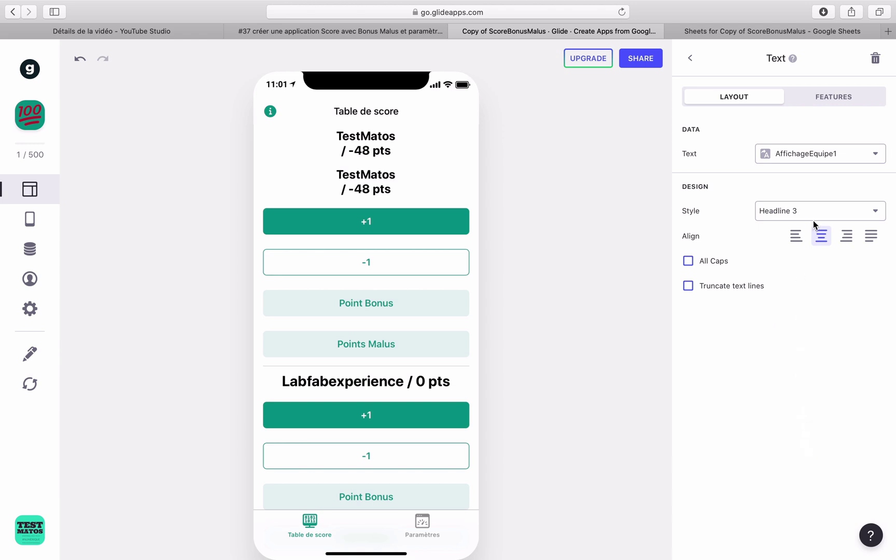
- Set the style of the AffichageEquipe1 text to Small and return to the component list
click(825, 214)
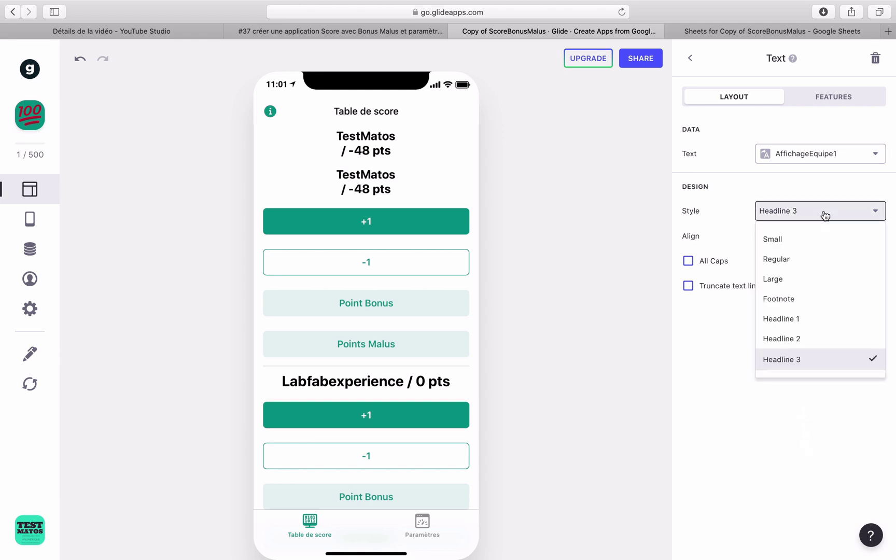
click(809, 239)
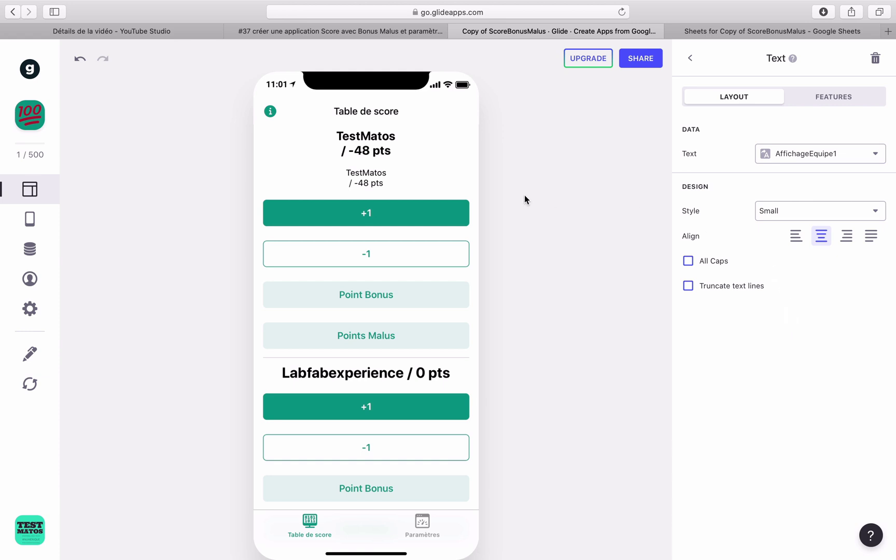
click(690, 58)
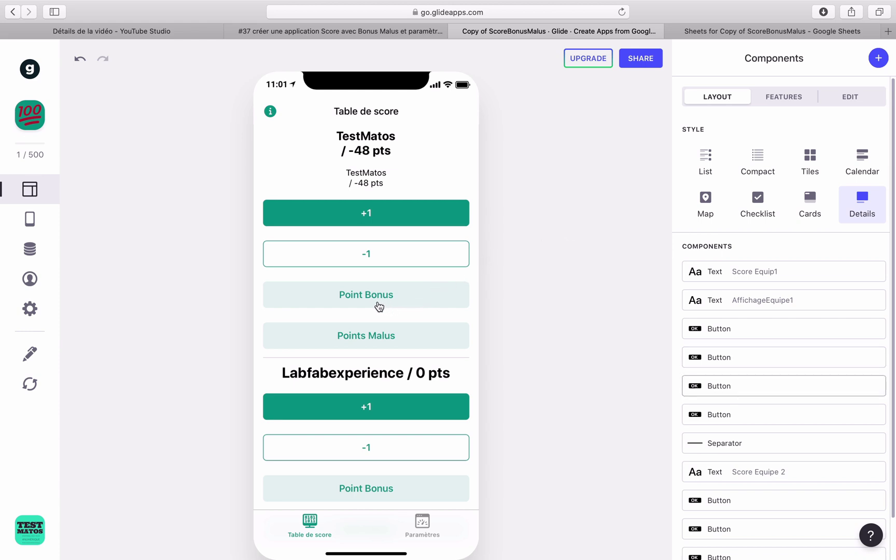
- Test TestMatos's +1, -1, Point Bonus and Points Malus buttons once each in the app preview
click(366, 217)
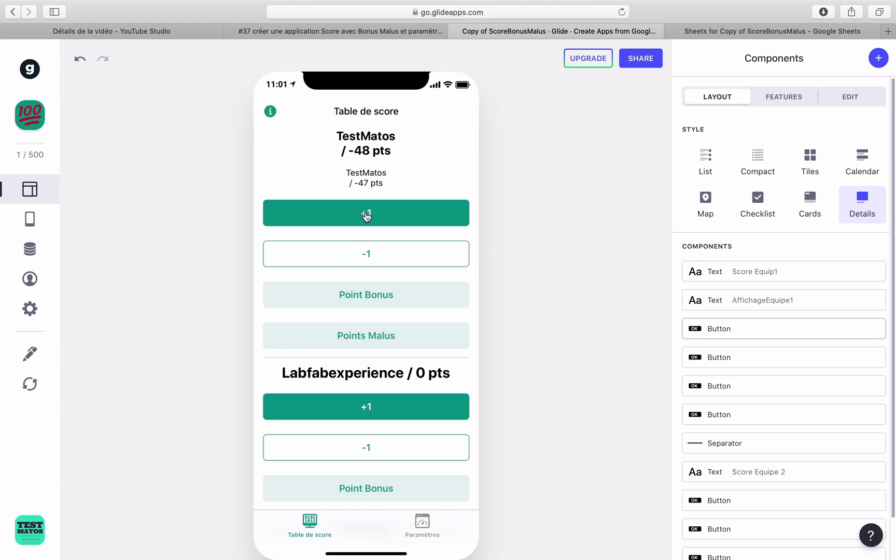
click(366, 255)
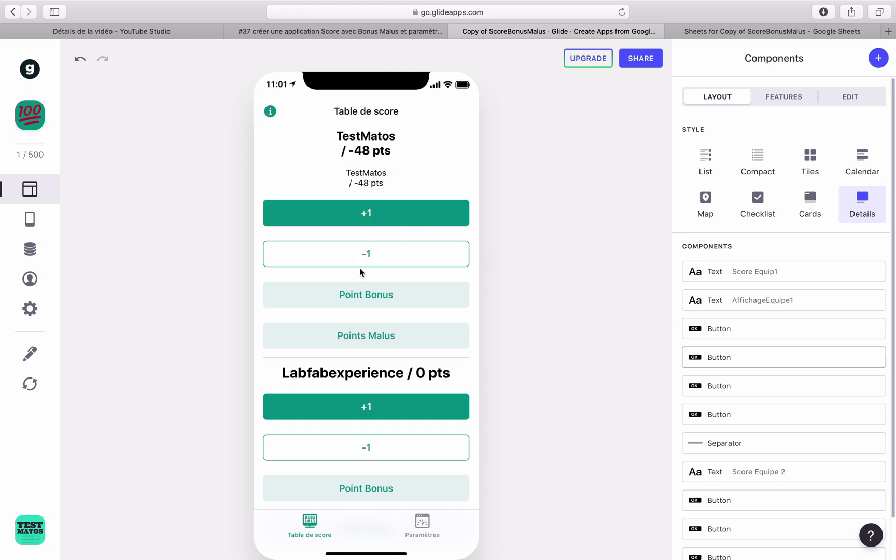
click(351, 297)
click(410, 335)
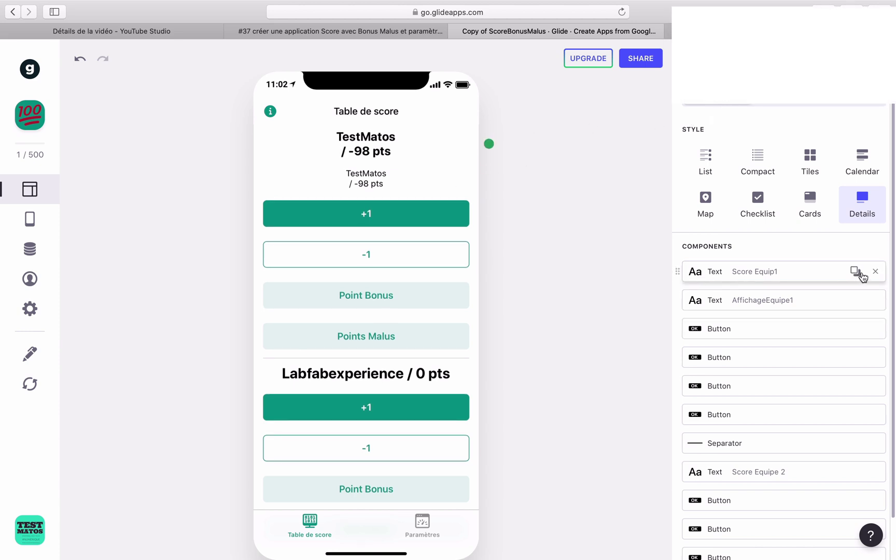
- Delete the original Score Equip1 text component and set the AffichageEquipe1 text's style to Headline 3
click(875, 272)
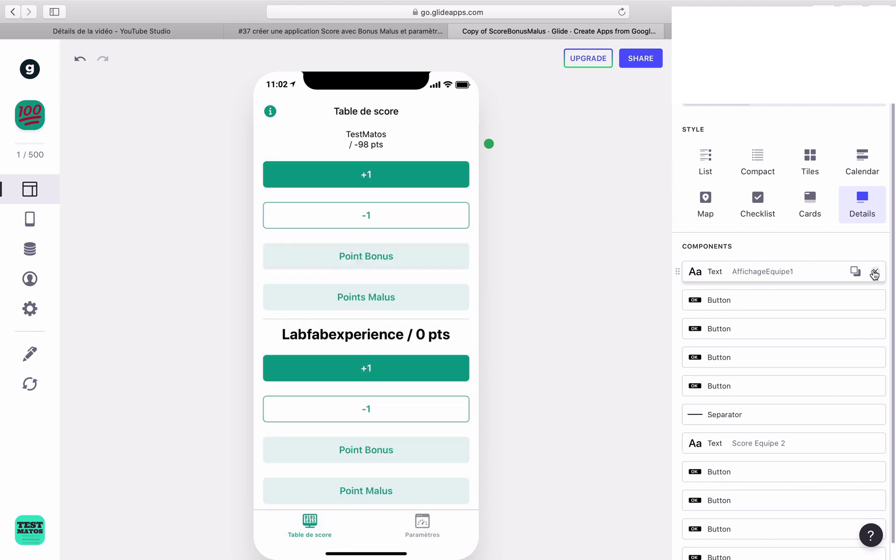
click(805, 274)
click(856, 161)
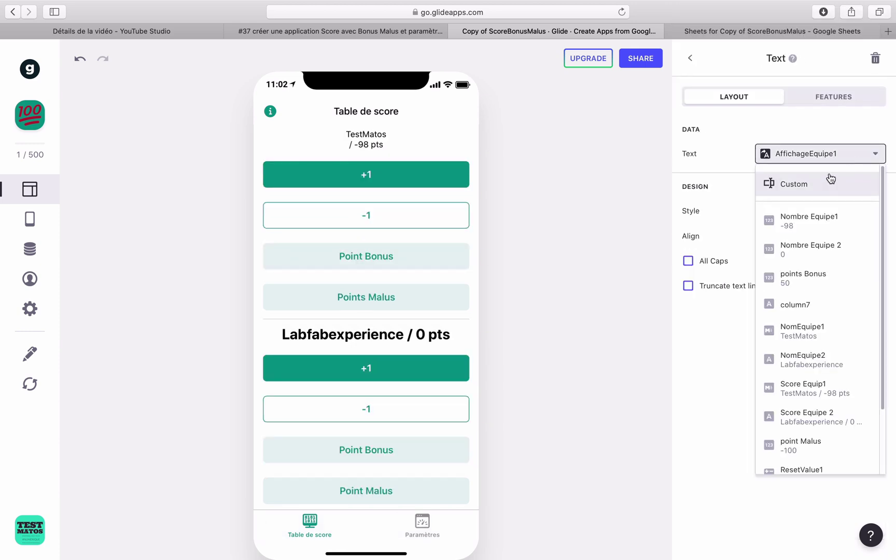
click(802, 141)
click(795, 212)
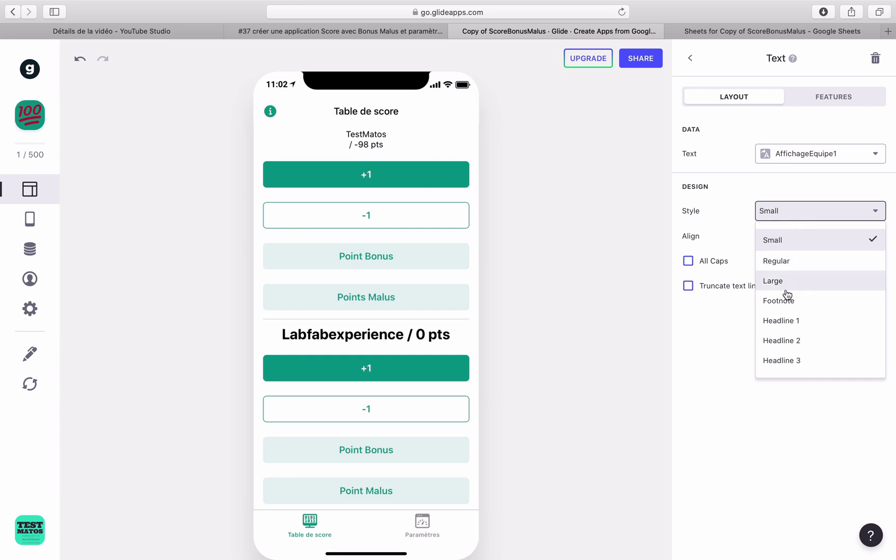
click(789, 340)
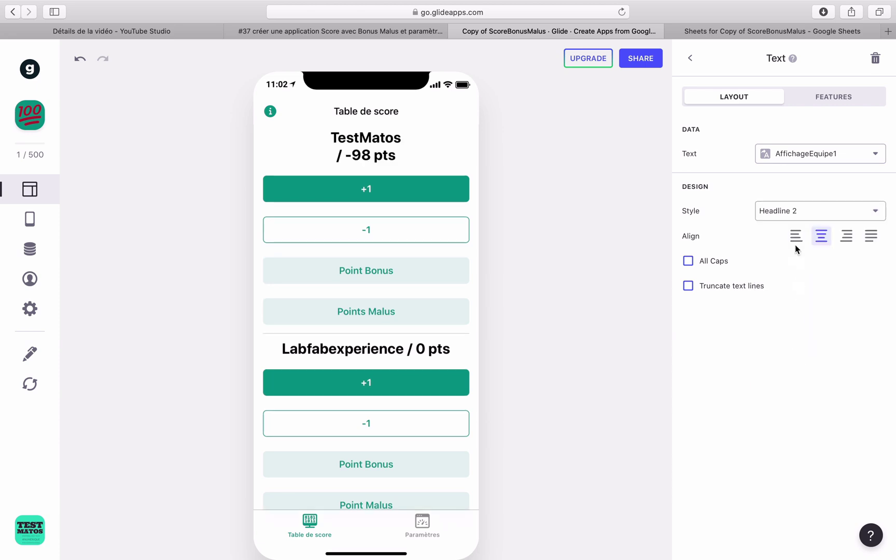
click(807, 211)
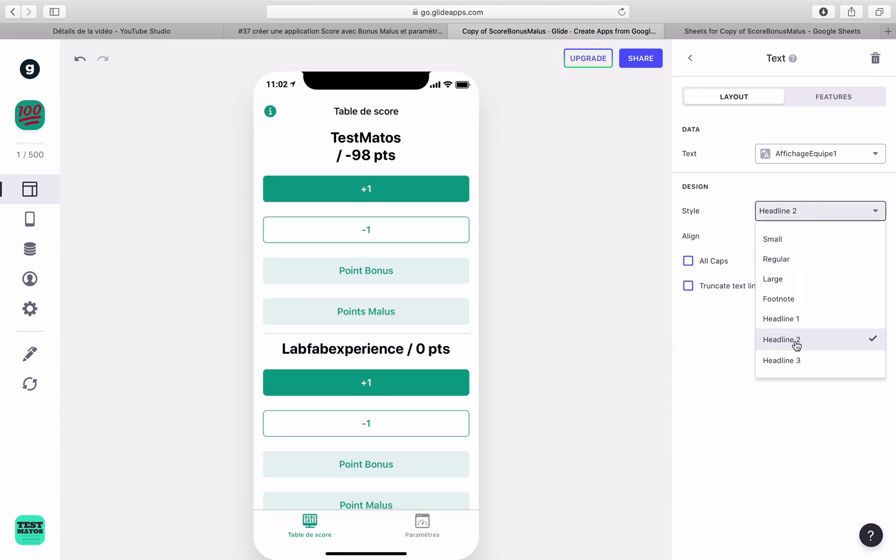
click(793, 361)
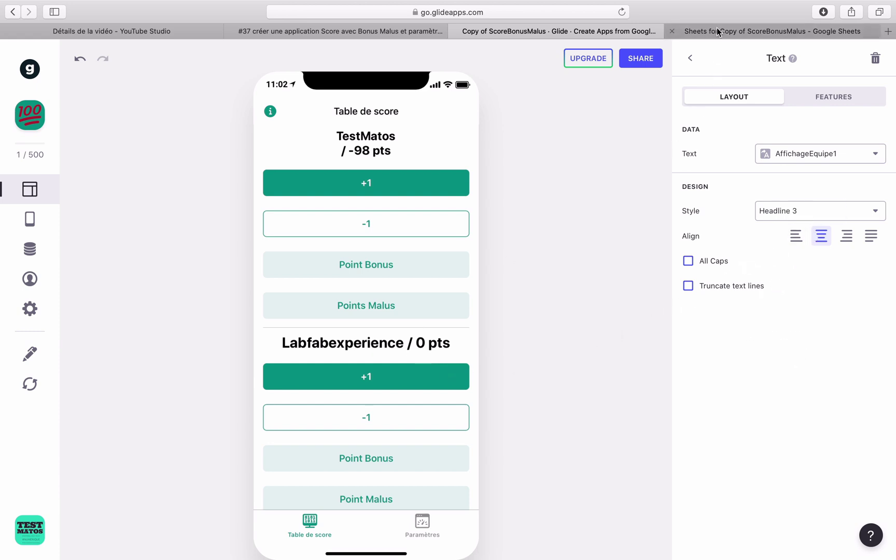
- Add a Template column labelled AffichageEquipe2 to the app's data table with the template text "Equipe2 / Score2 pts"
click(32, 252)
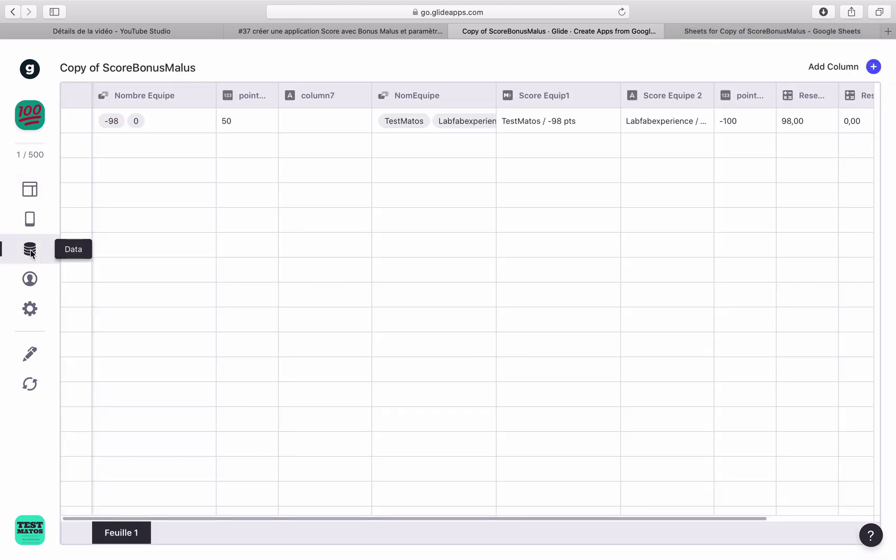
click(873, 66)
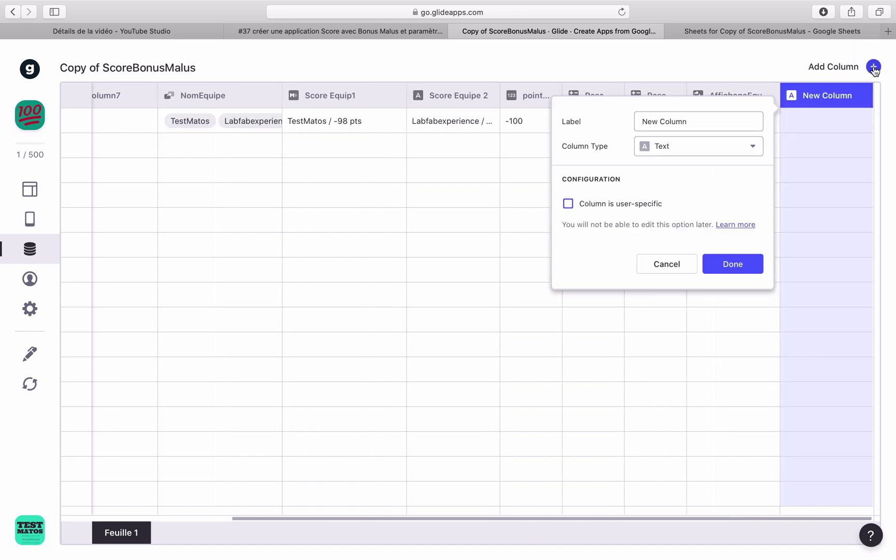
click(585, 128)
text(Afficha)
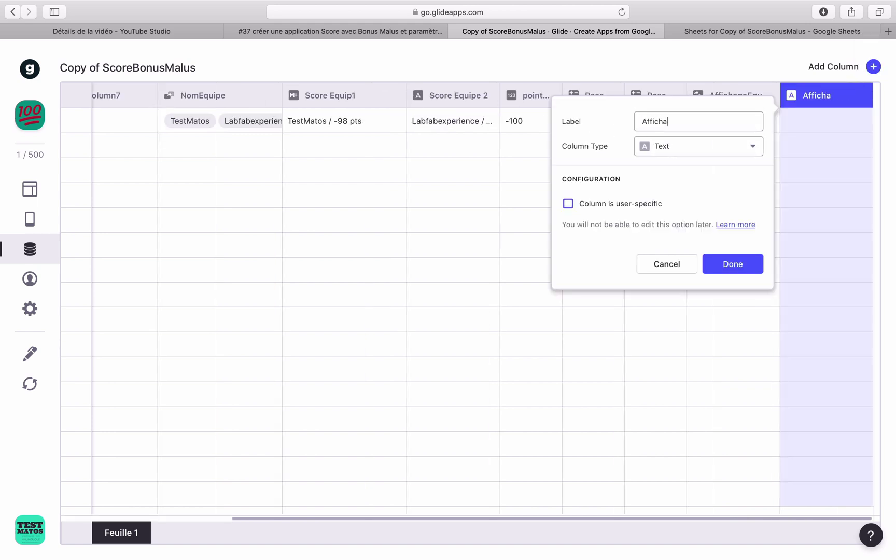
text(geEqui)
click(680, 145)
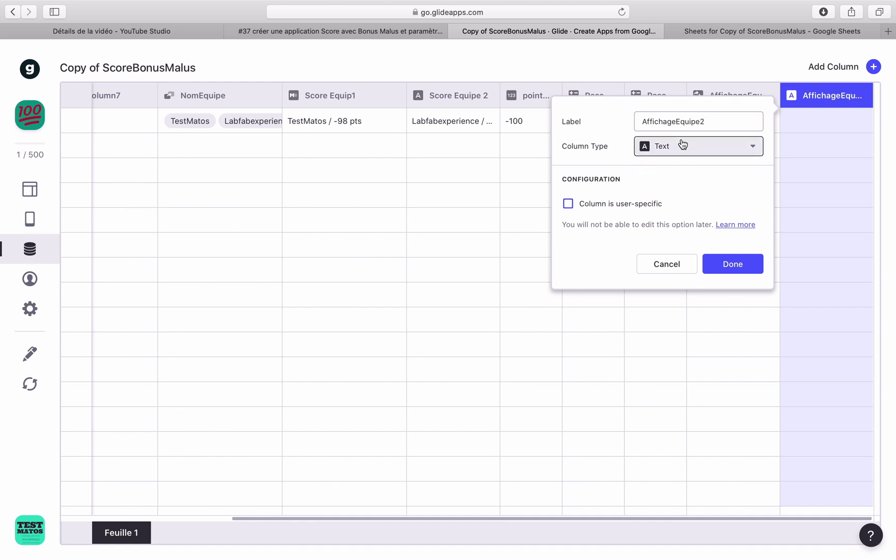
click(661, 224)
click(626, 204)
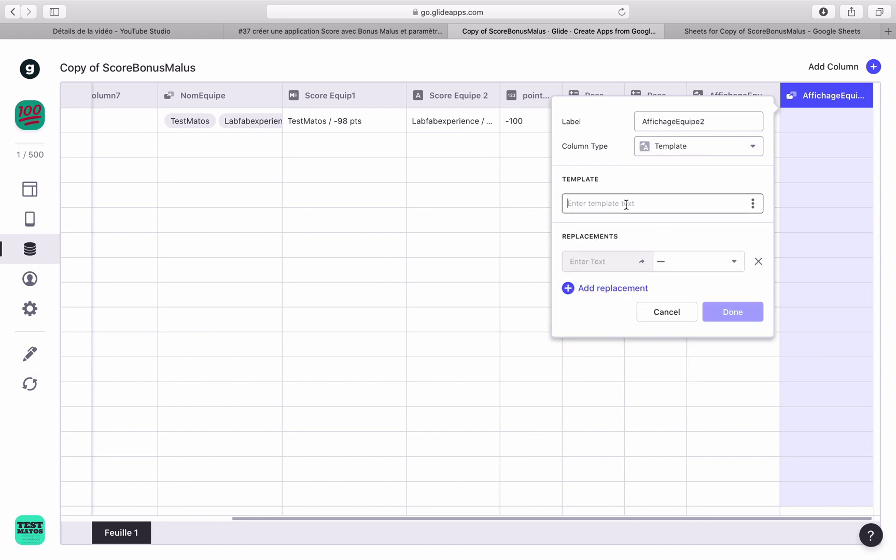
text(Equipe2 / Score2 pts)
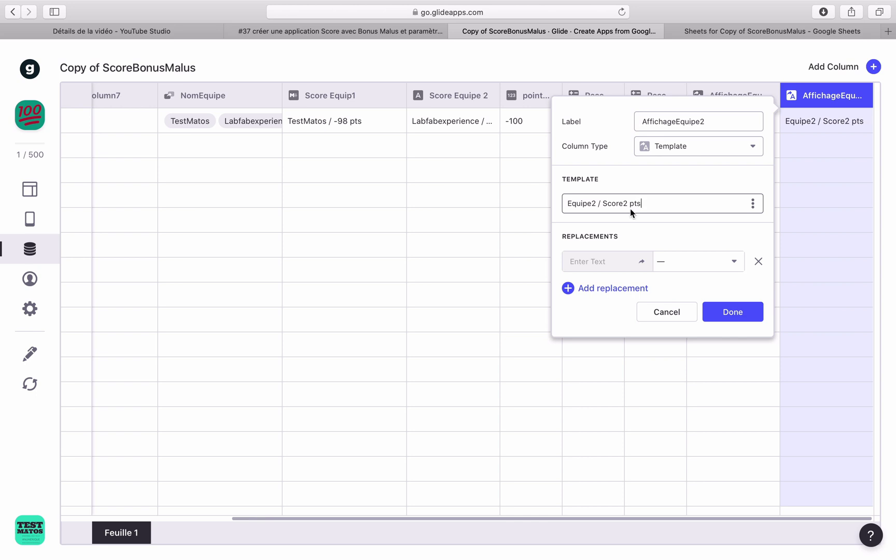
- Replace Equipe2 in the template with the NomEquipe2 column
click(603, 261)
text(Equipe)
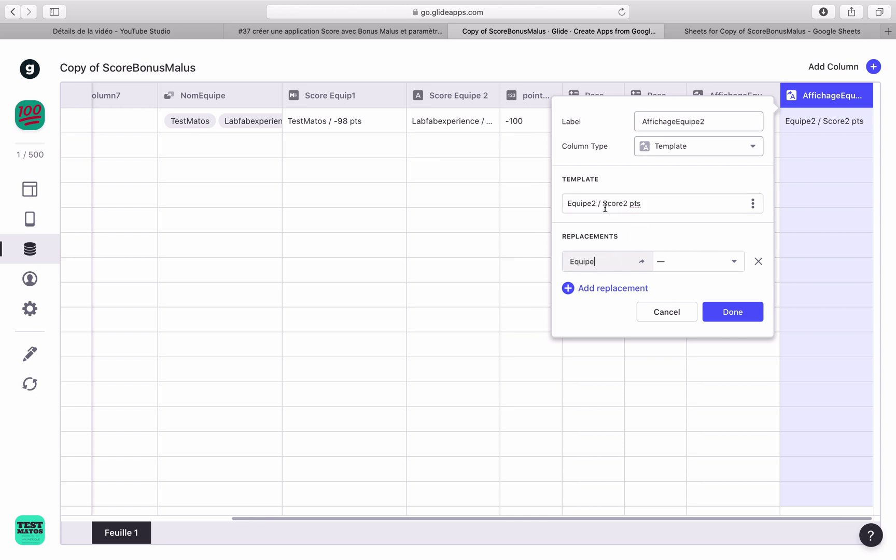
text(2)
click(732, 261)
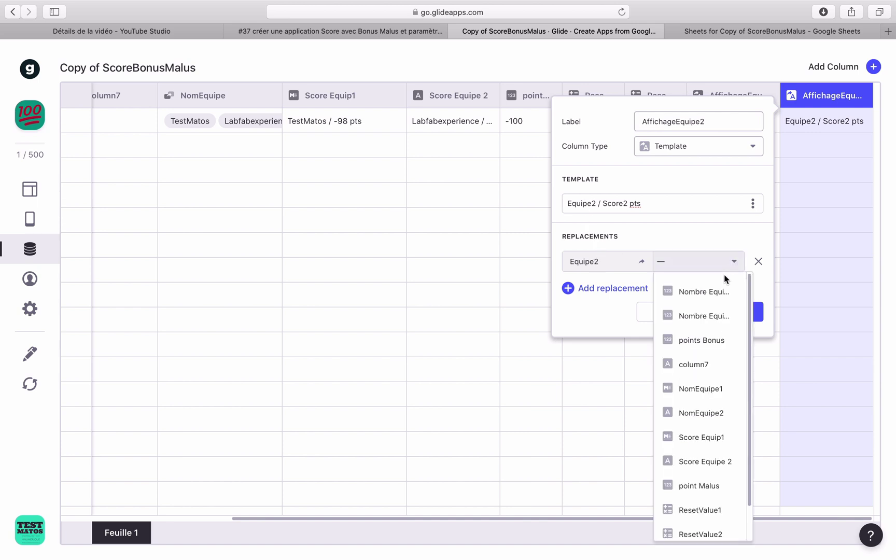
click(701, 414)
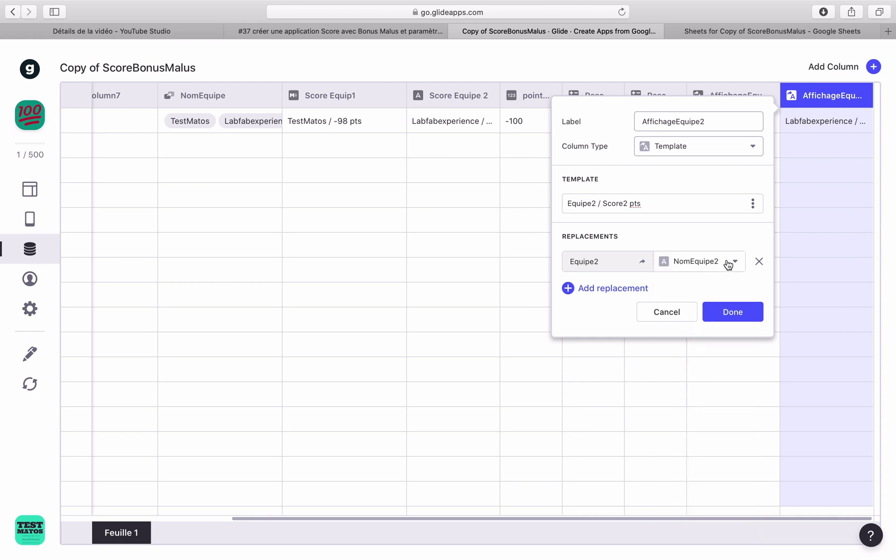
- Add a second replacement that swaps Score2 for the second Nombre Equipe column, and save the AffichageEquipe2 column
click(612, 288)
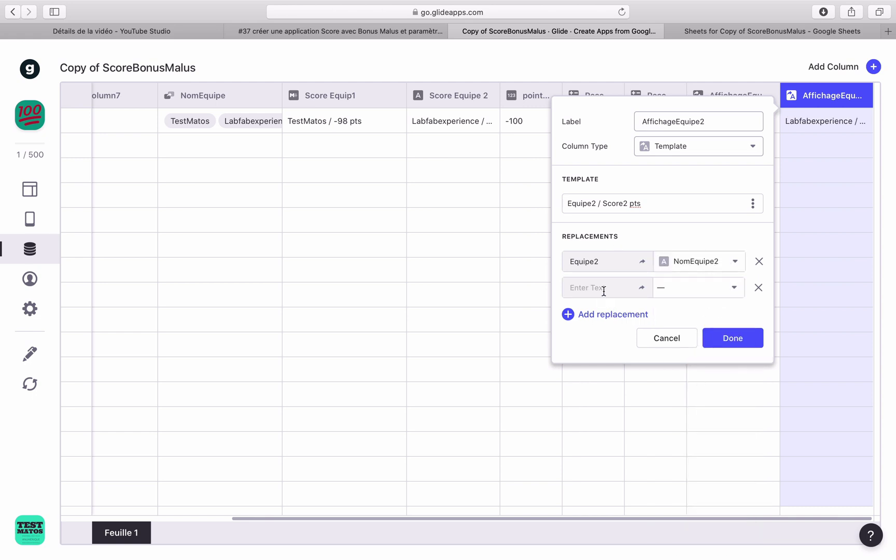
text(Score2)
click(708, 292)
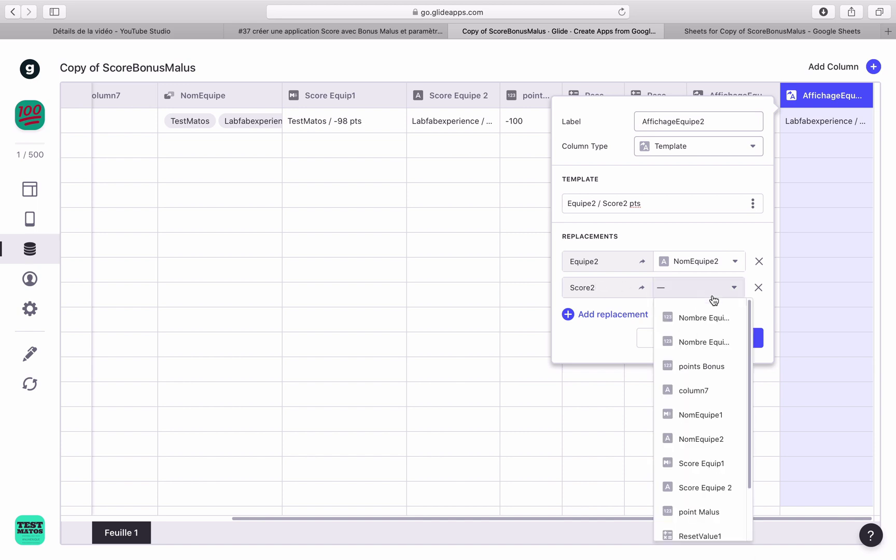
click(707, 346)
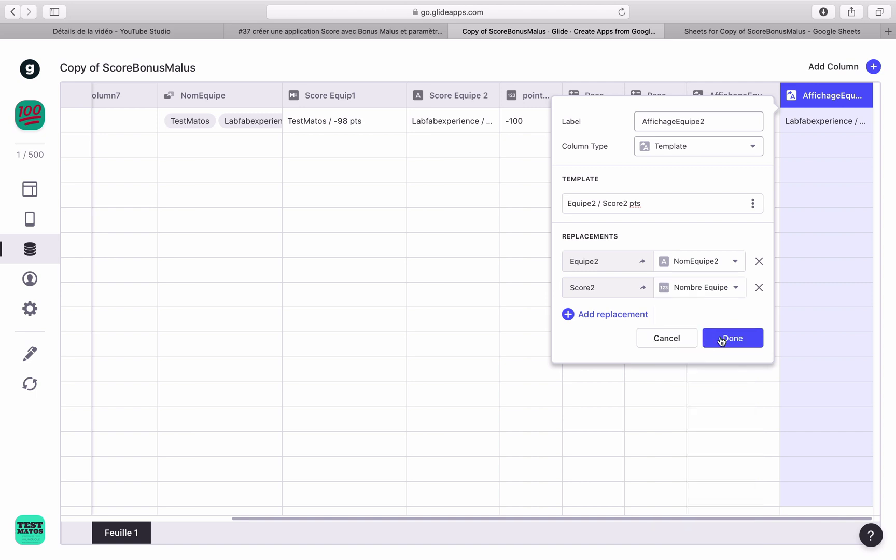
click(722, 339)
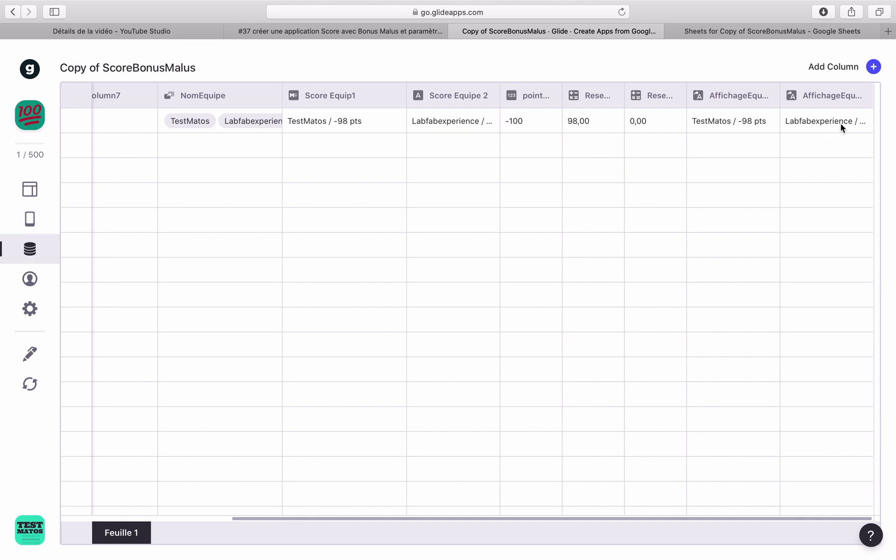
- Link the Score Equipe 2 text component in the layout to the AffichageEquipe2 column instead
click(31, 189)
scroll(755, 459, down, 1)
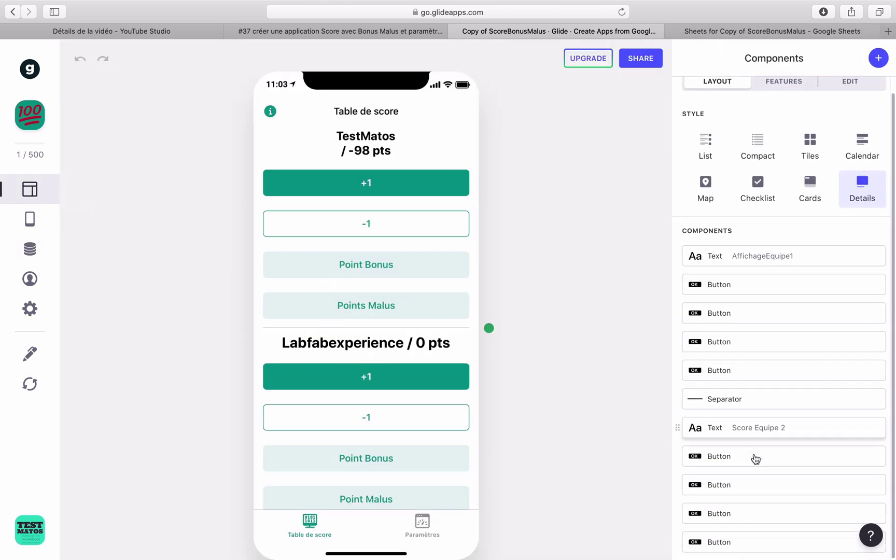
mouse_move(756, 430)
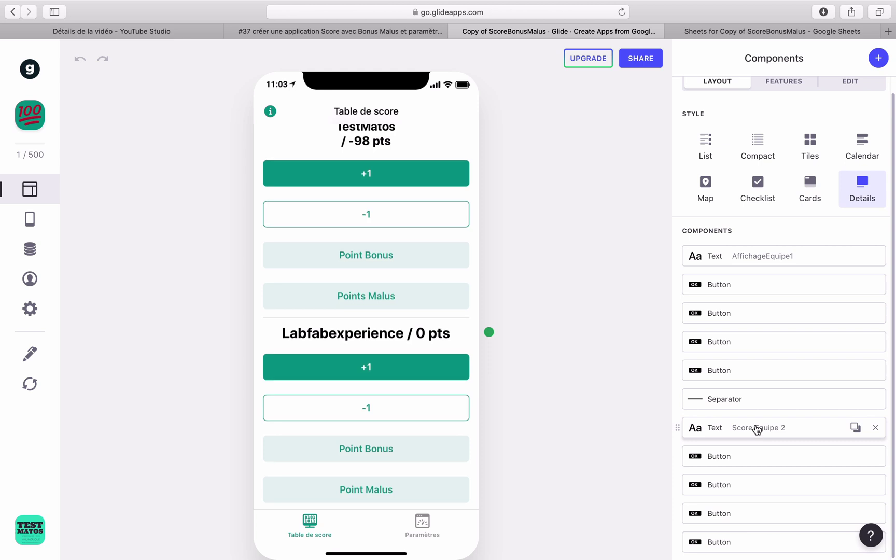
click(756, 429)
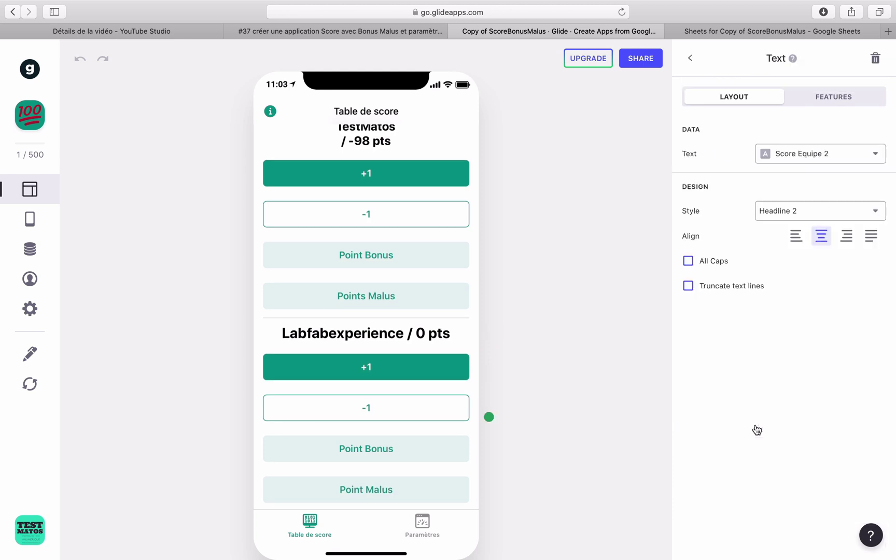
click(841, 156)
scroll(787, 414, down, 3)
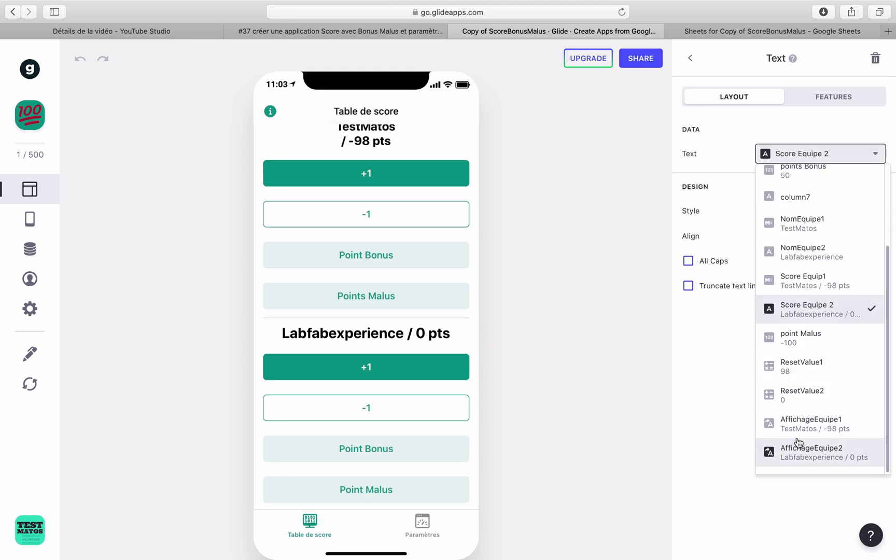
click(796, 455)
- Test Labfabexperience's +1, -1, Point Bonus and Point Malus buttons in the app preview
click(396, 373)
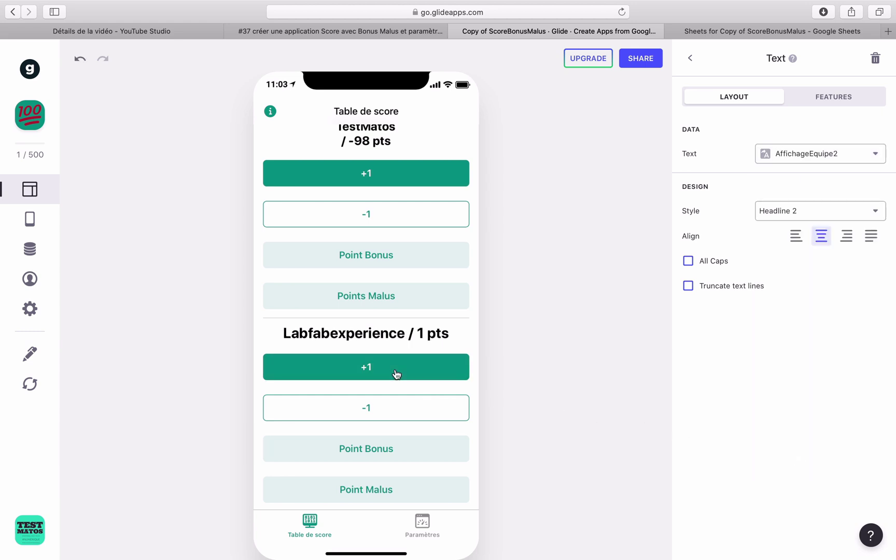
click(385, 403)
click(372, 451)
click(370, 487)
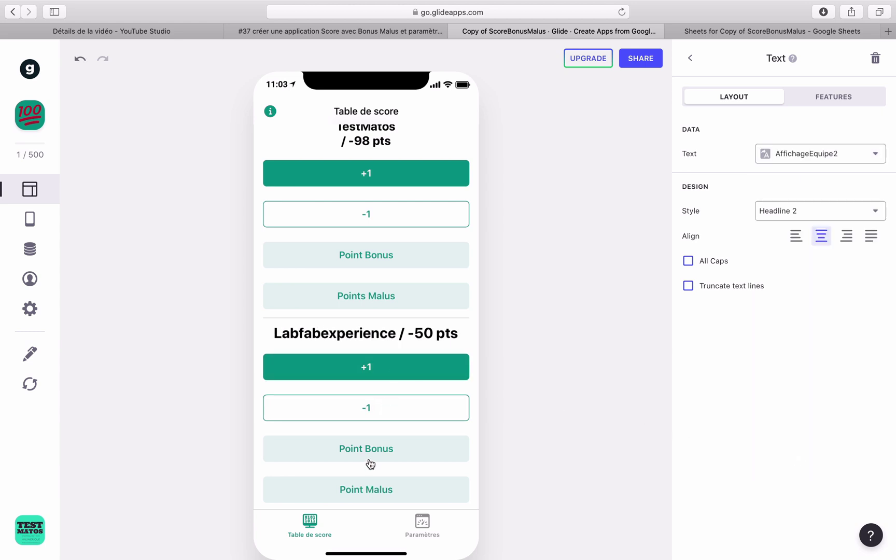
click(369, 449)
click(371, 408)
click(378, 381)
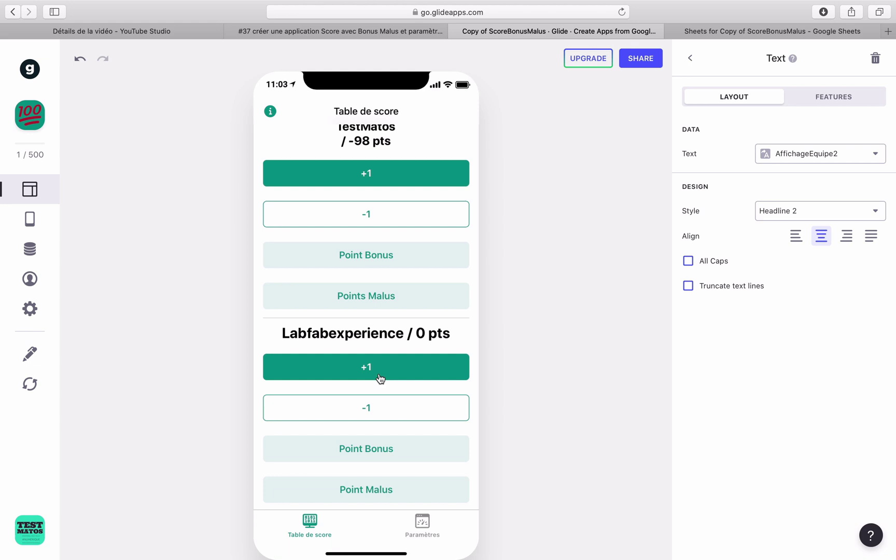
- Test repeated Point Bonus and Point Malus presses for Labfabexperience in the app preview
click(367, 446)
click(367, 449)
click(367, 449)
click(367, 450)
click(358, 491)
click(357, 491)
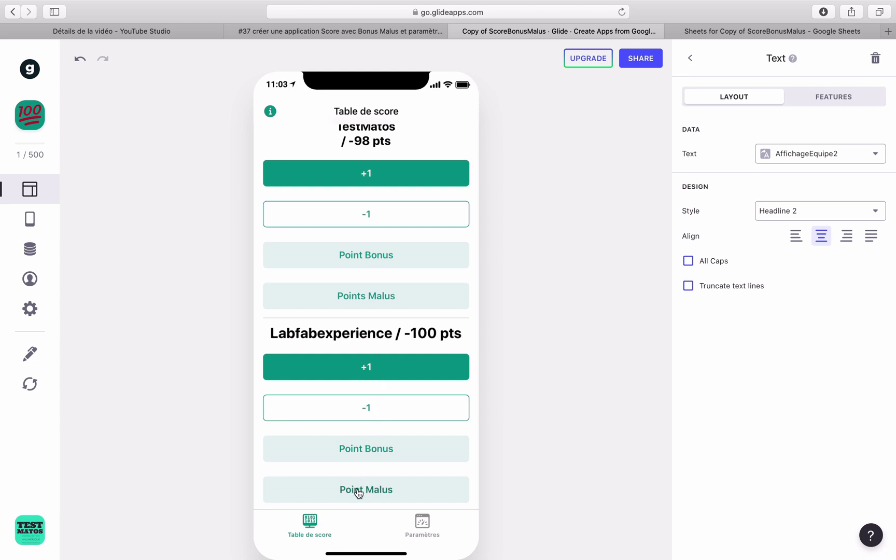
click(358, 492)
click(374, 450)
click(374, 450)
click(374, 449)
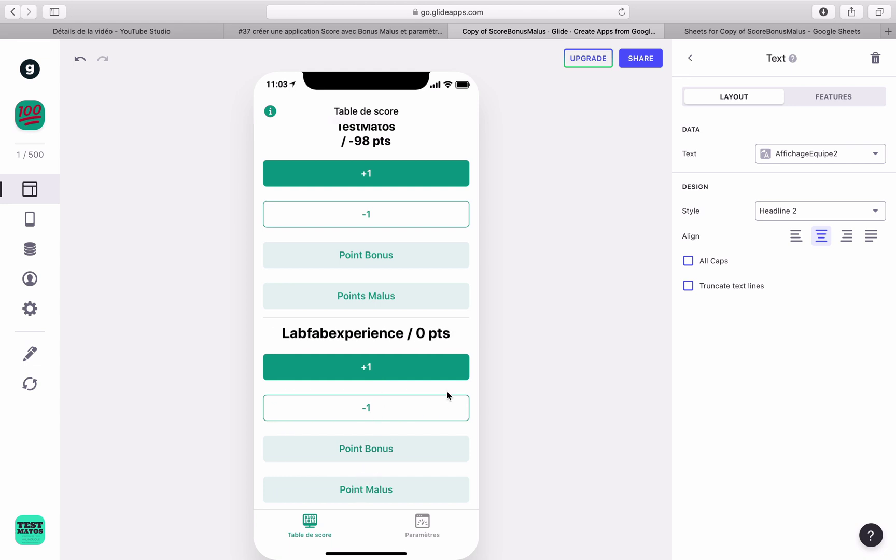
scroll(441, 390, up, 1)
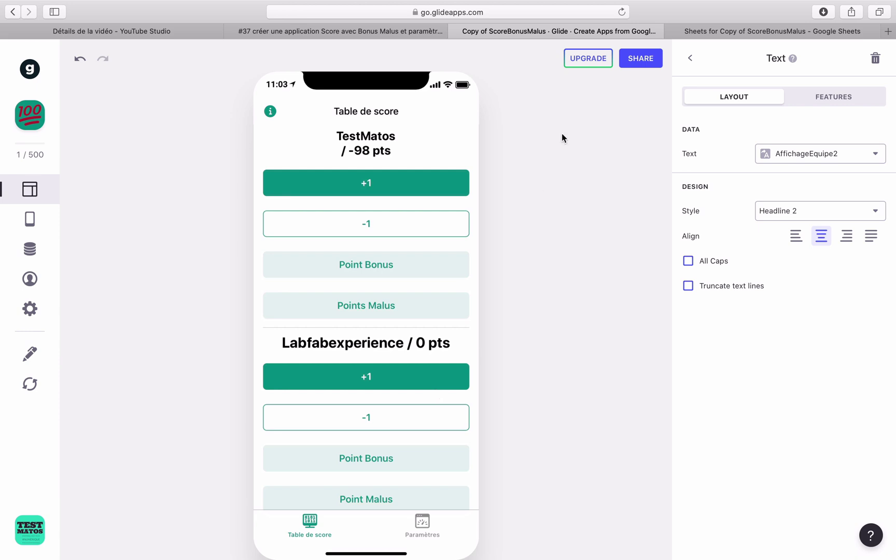
- Show the app's sharing details, highlight the scorebonusmalusv2 app link, and close them
click(637, 59)
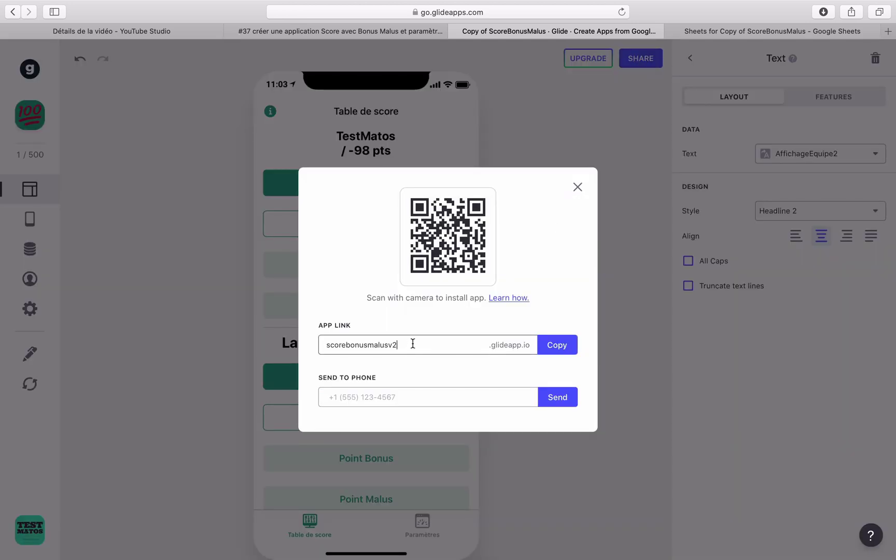
drag(412, 344, 284, 343)
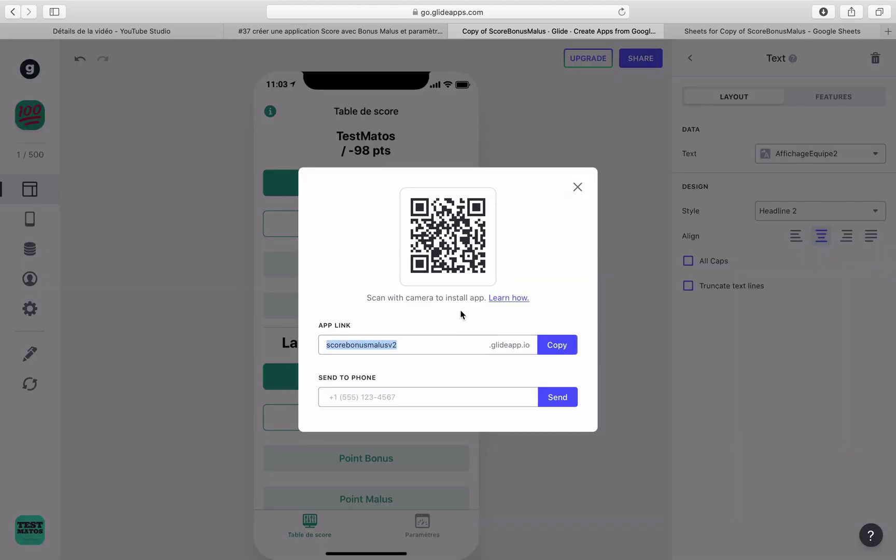
click(577, 188)
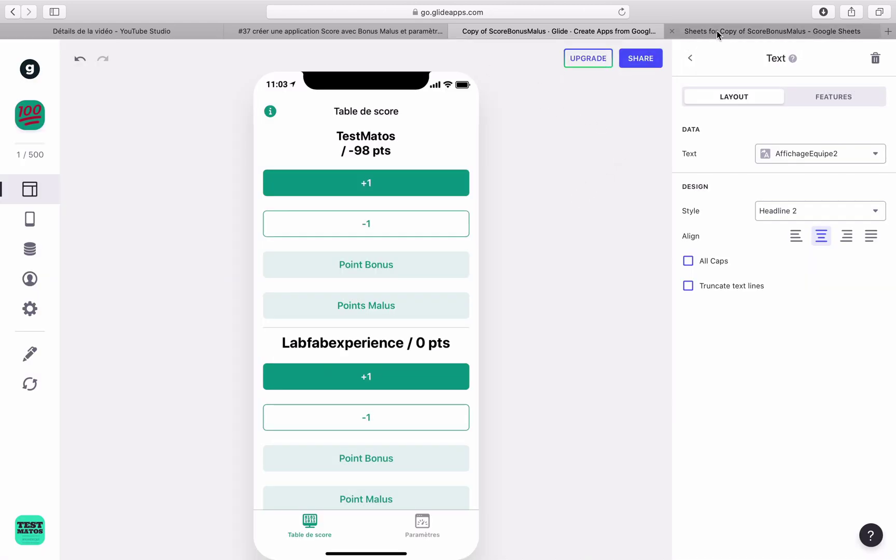
- Open labfabexperience.fr in a new browser tab, go to its Forum sur Glide page and dismiss the login suggestions
click(887, 32)
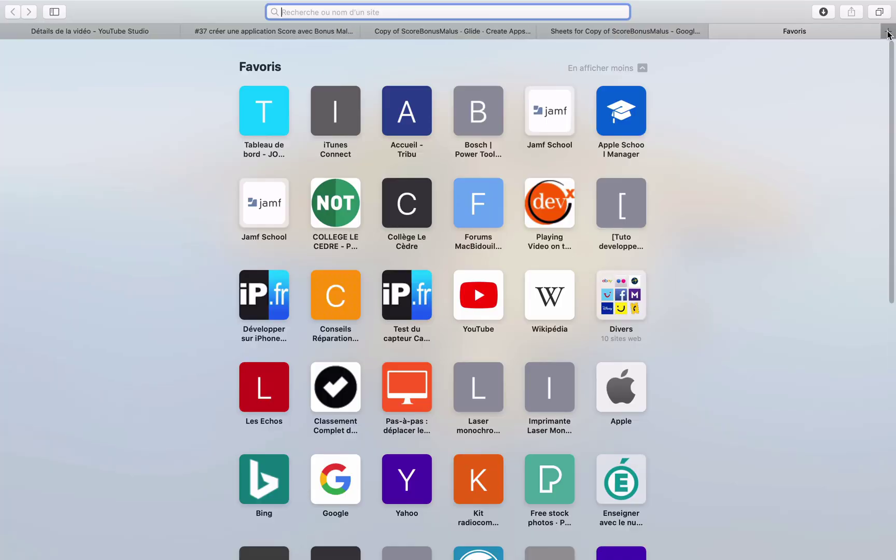
text(labfabexperience.fr)
key(Return)
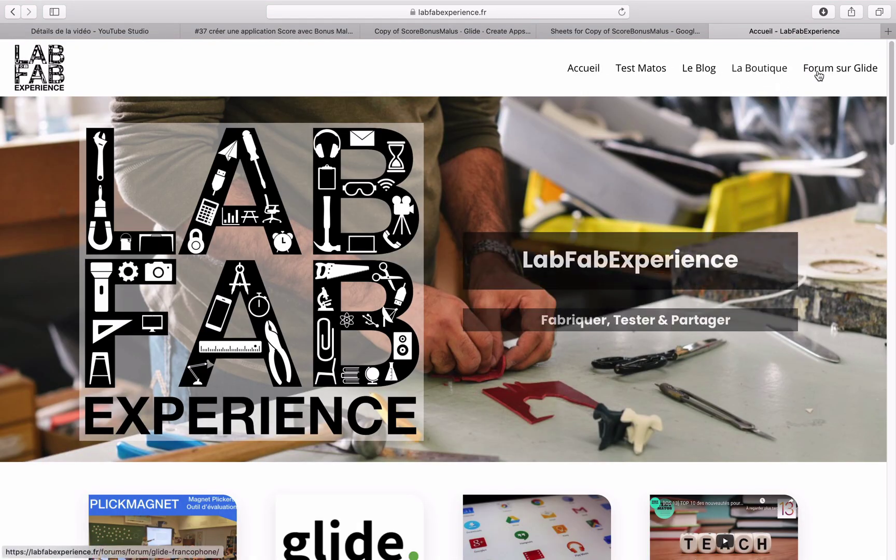
click(818, 75)
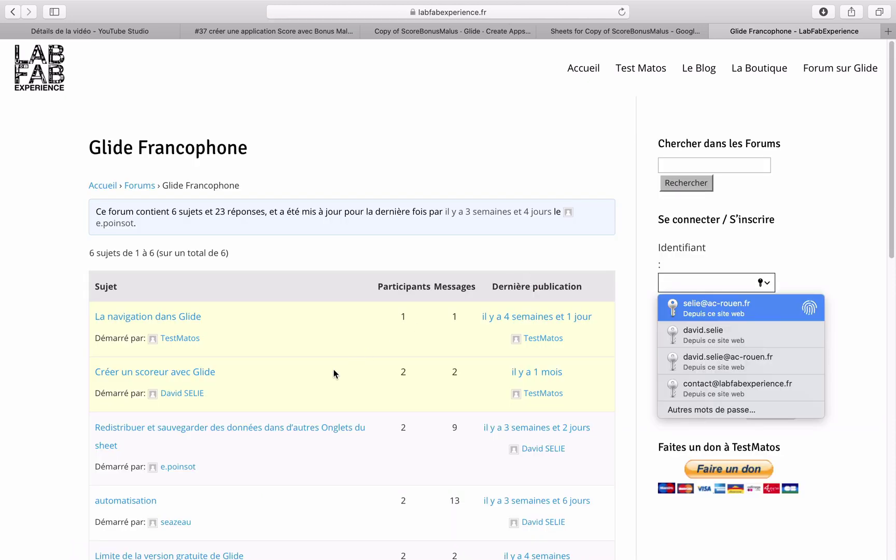
click(871, 264)
- Look through the topic list of the Glide Francophone forum from beginning to end
scroll(445, 336, down, 4)
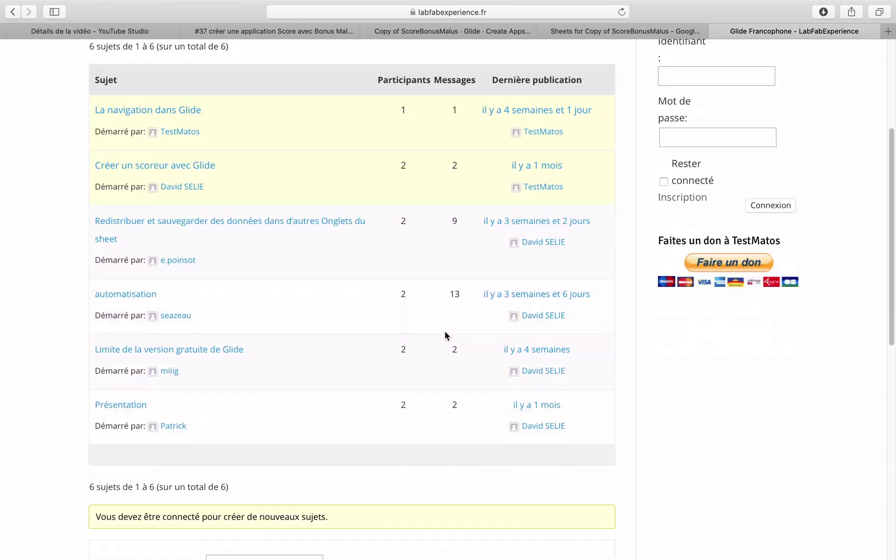
scroll(445, 336, up, 4)
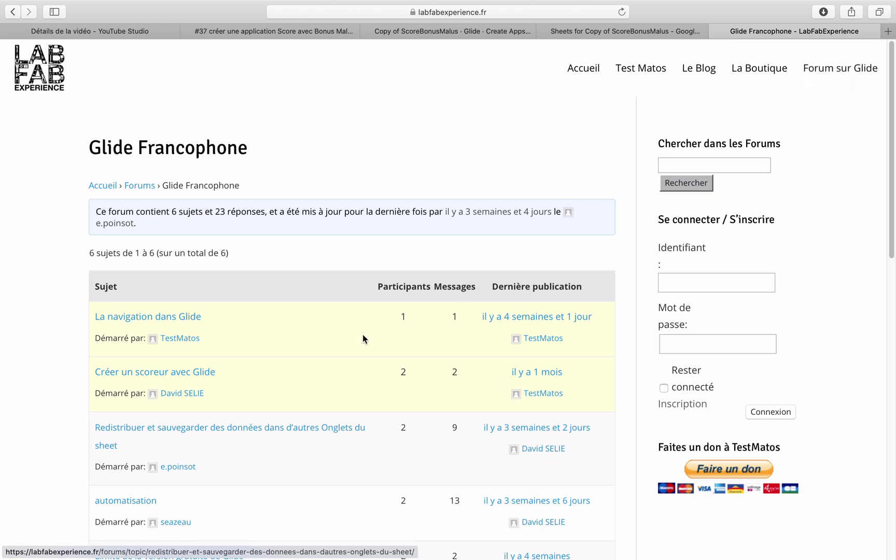
scroll(231, 471, down, 2)
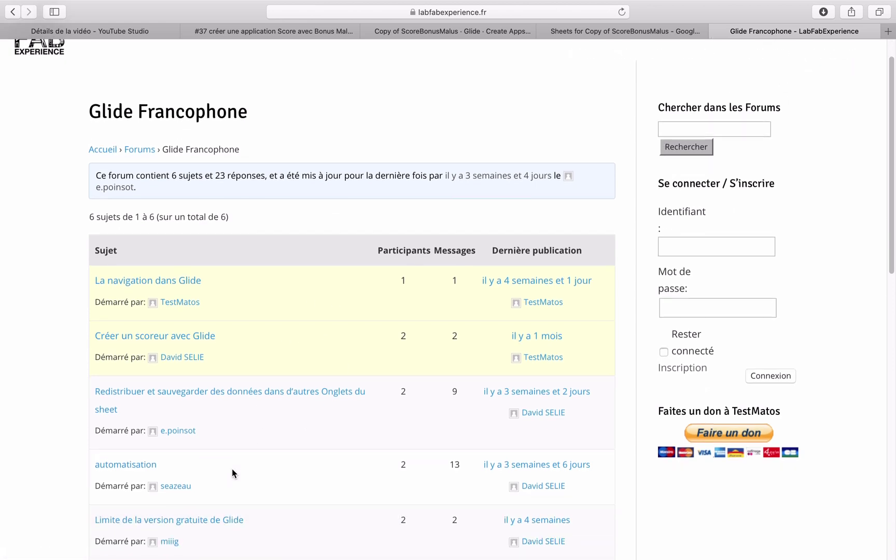
scroll(232, 470, down, 4)
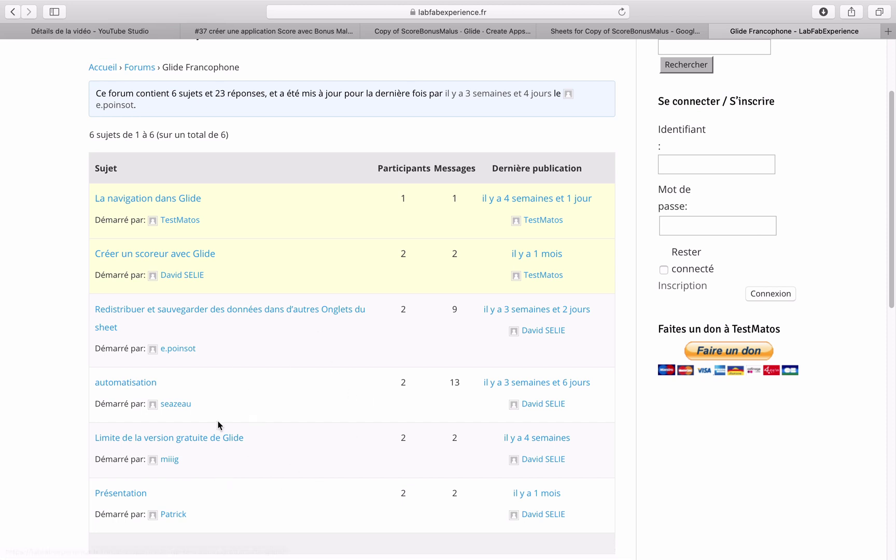
scroll(218, 425, down, 12)
scroll(218, 421, up, 18)
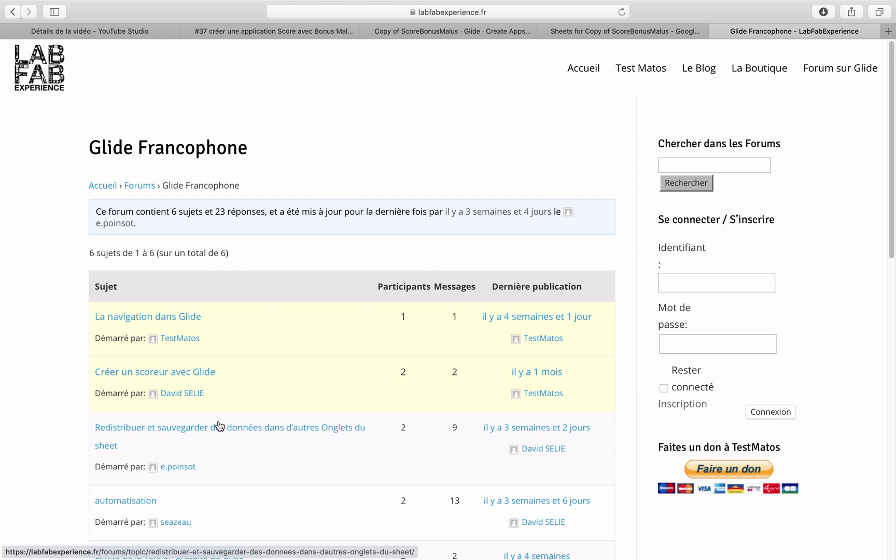
- Switch to the YouTube page of video #37 and review its comments up to the video player
click(436, 33)
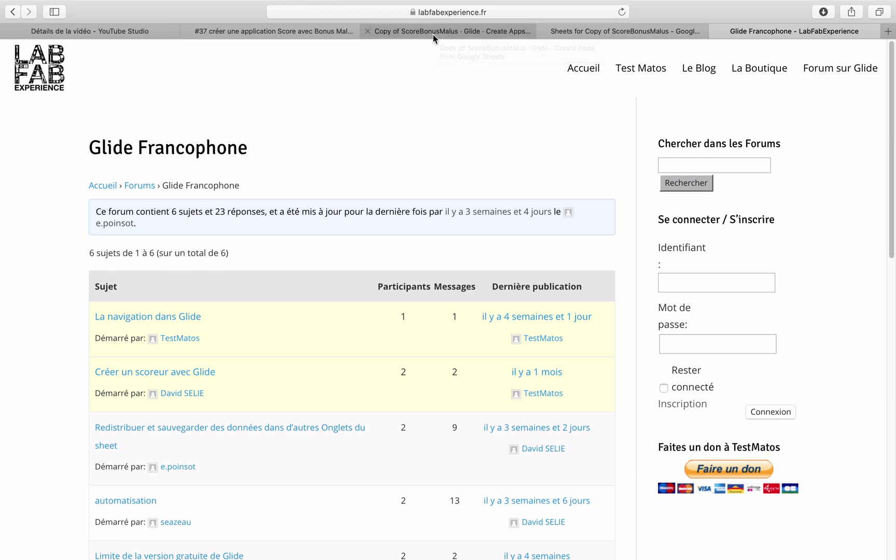
click(272, 32)
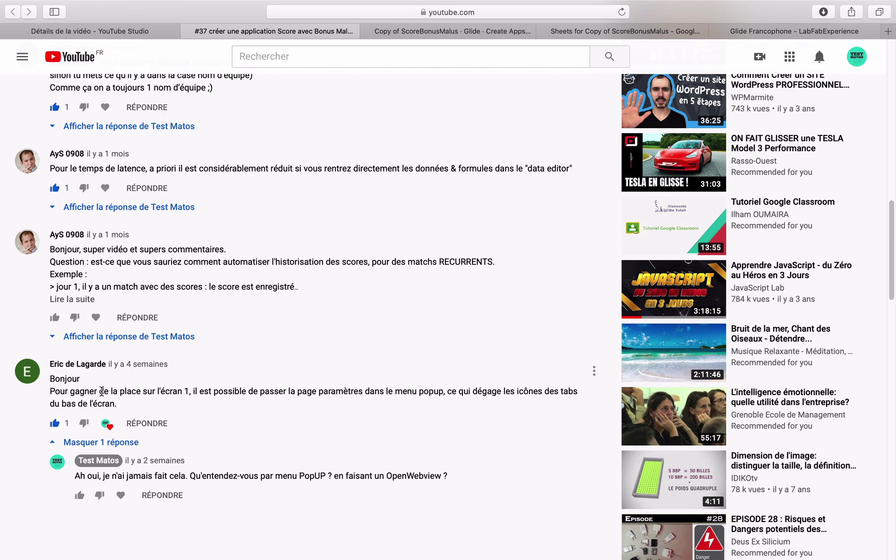
scroll(102, 390, up, 5)
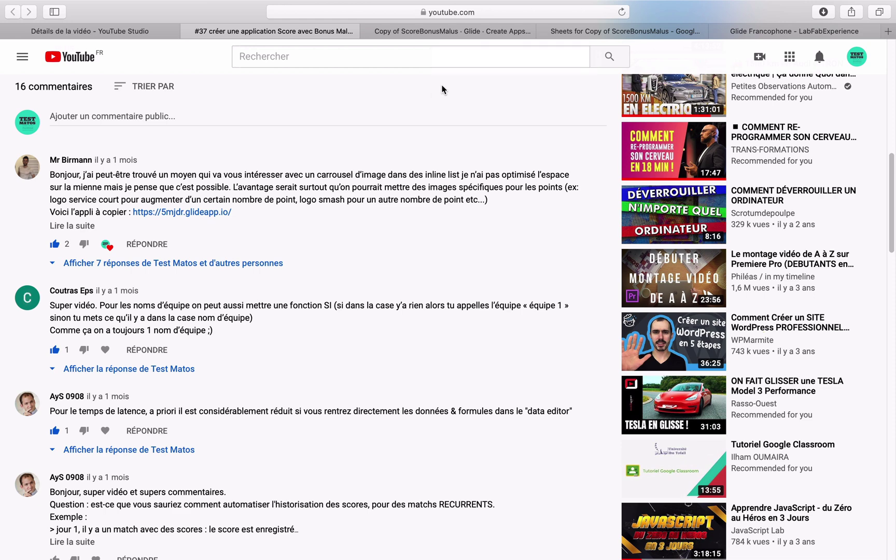
scroll(449, 102, up, 15)
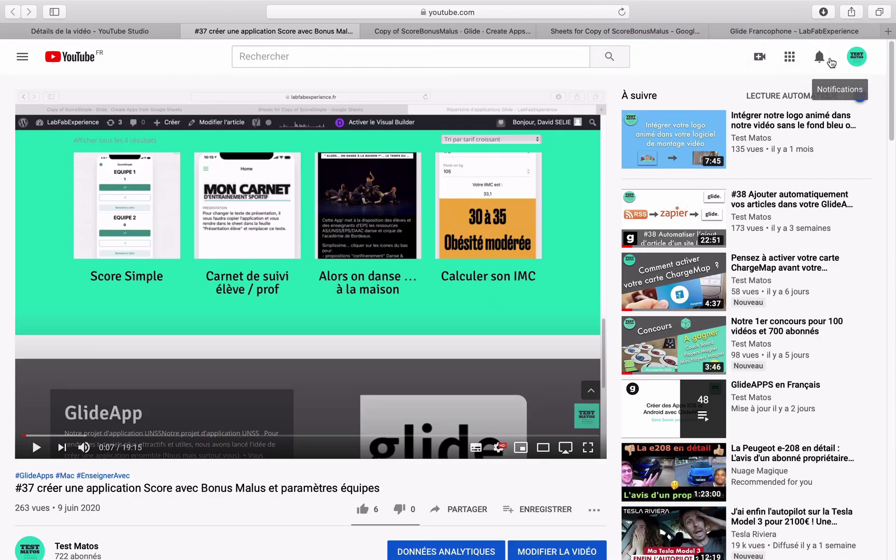